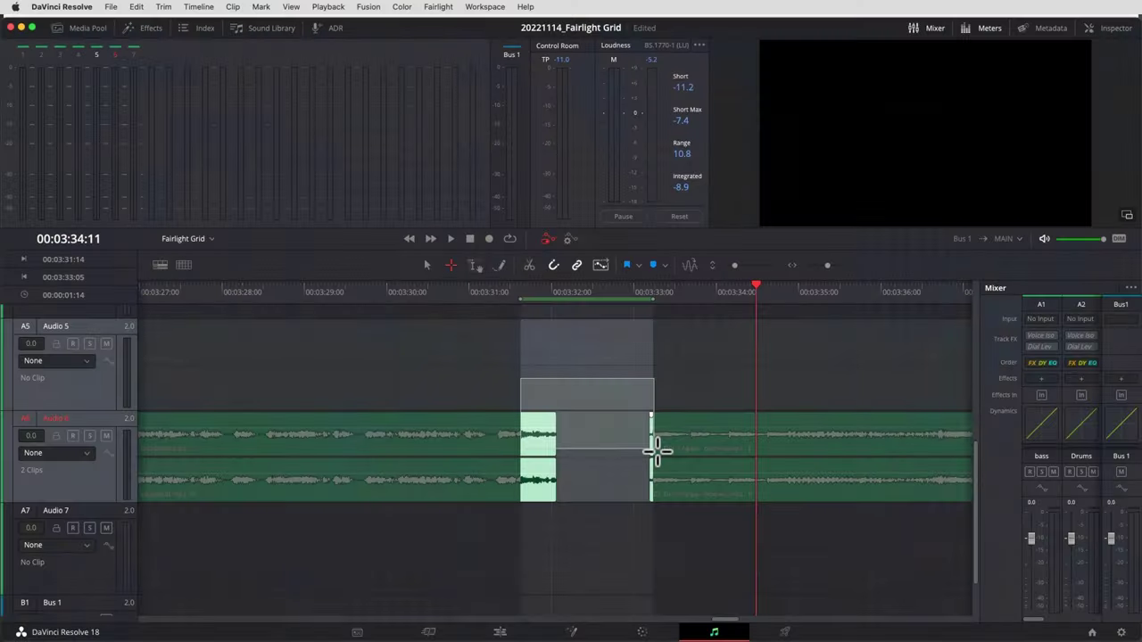
Step: Select the range spanning the gap between the two music clips on Audio 6 and play back the crossfaded transition
left_click_drag(654, 452, 721, 533)
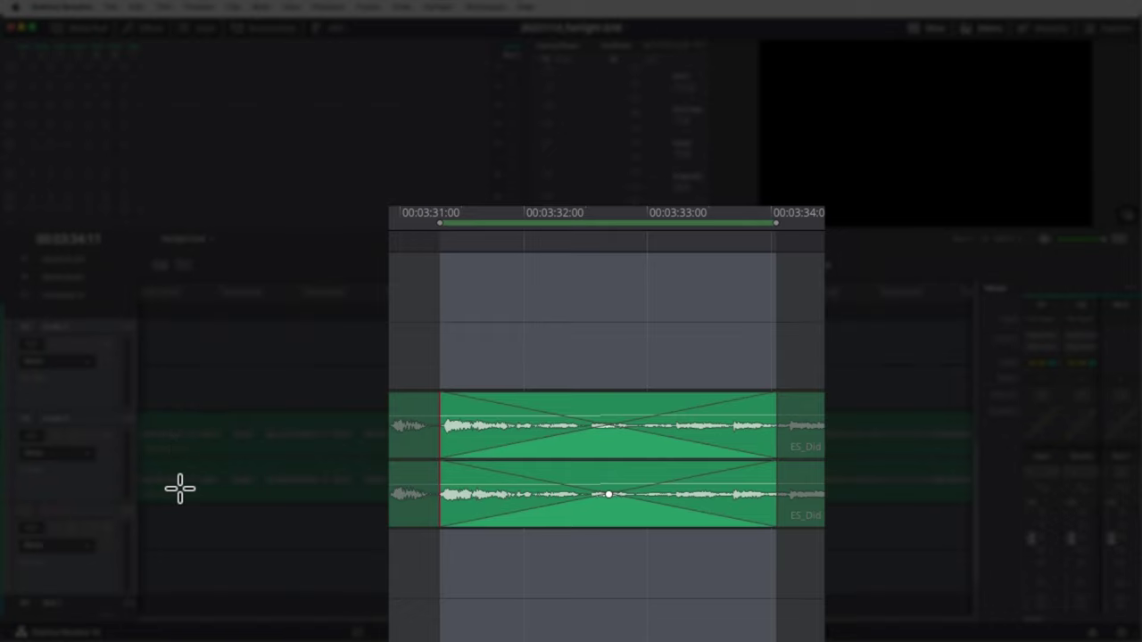
left_click(416, 297)
key("space")
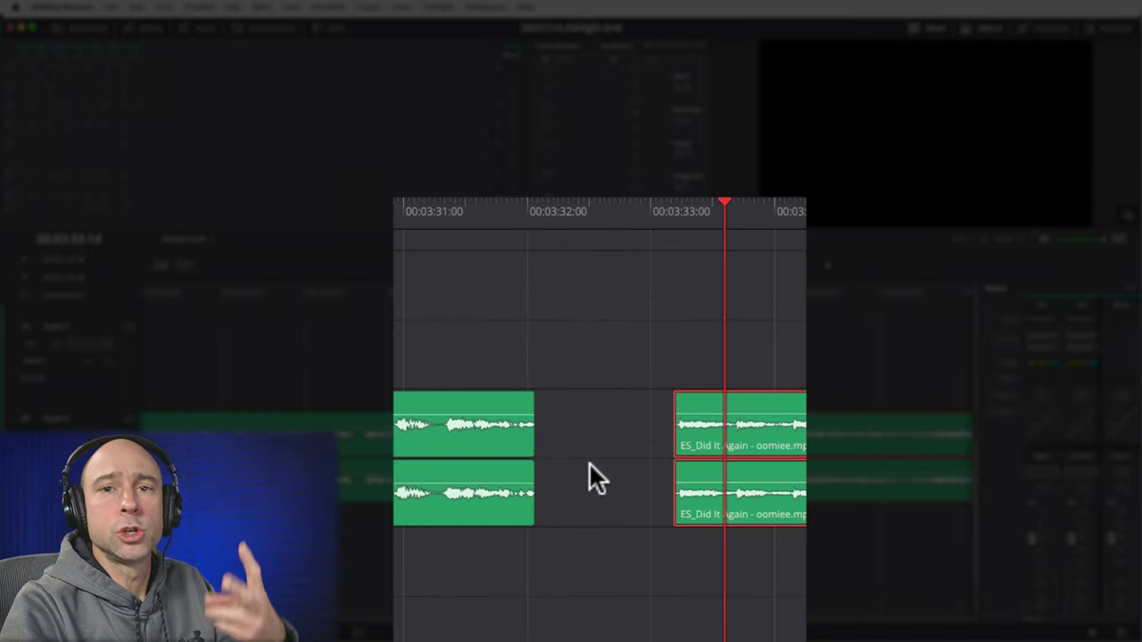
Step: Play the timeline across the uncrossfaded gap between the two Audio 6 clips, starting at about 00:03:31:00
mouse_move(400, 420)
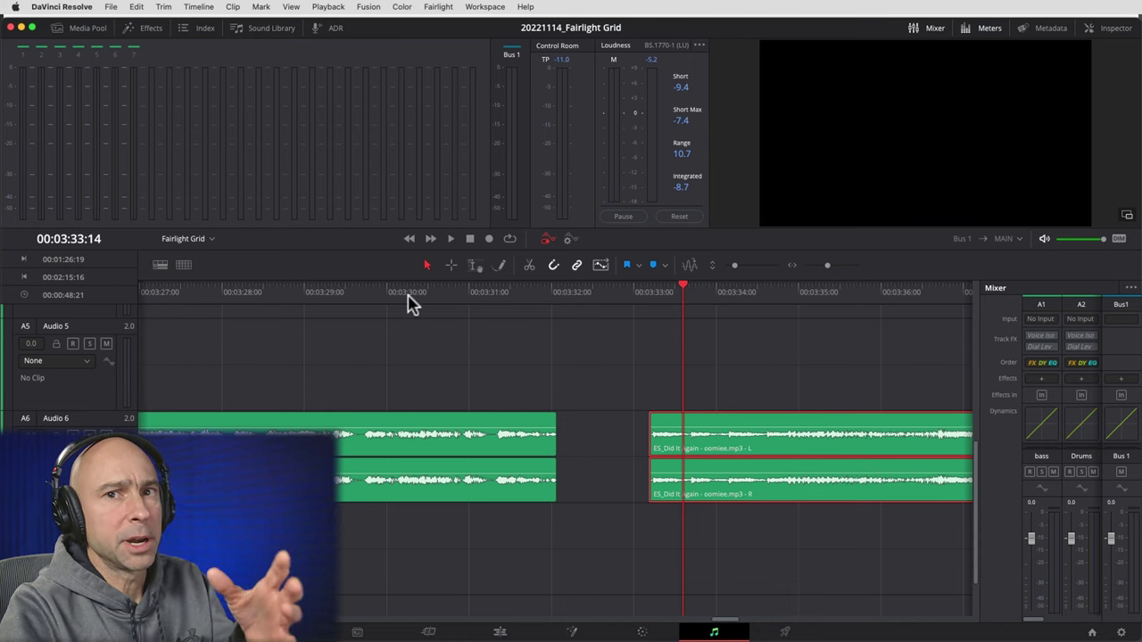
left_click(470, 304)
key("space")
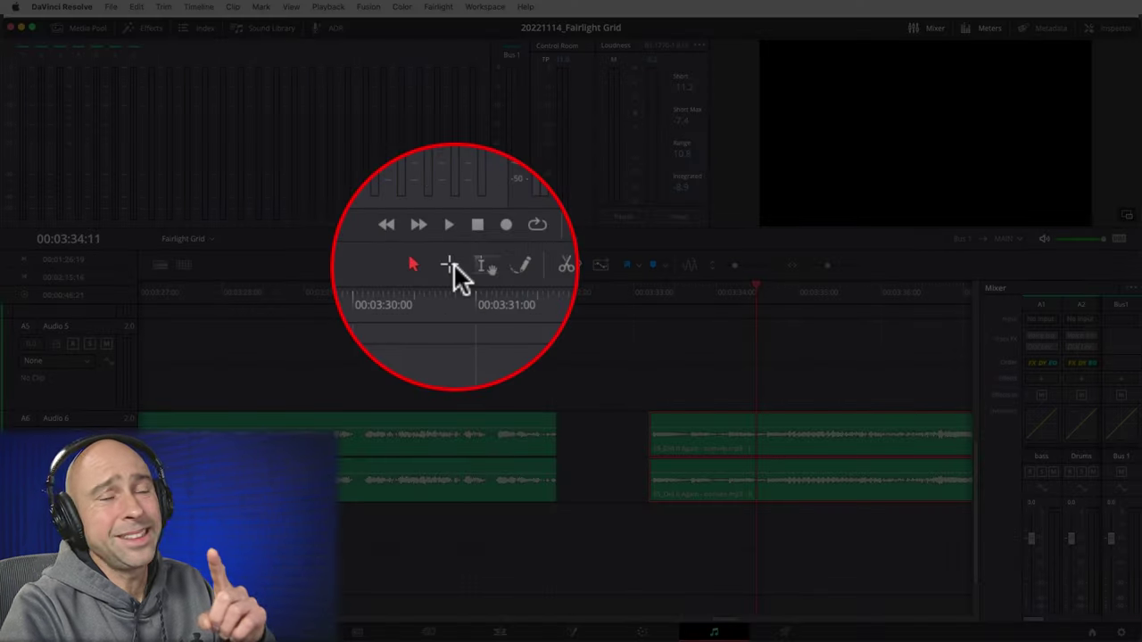
Step: Crossfade the range from 00:03:31:07 to 00:03:34:01 across the gap between the Audio 6 clips and play it from 00:03:30:07
left_click(451, 265)
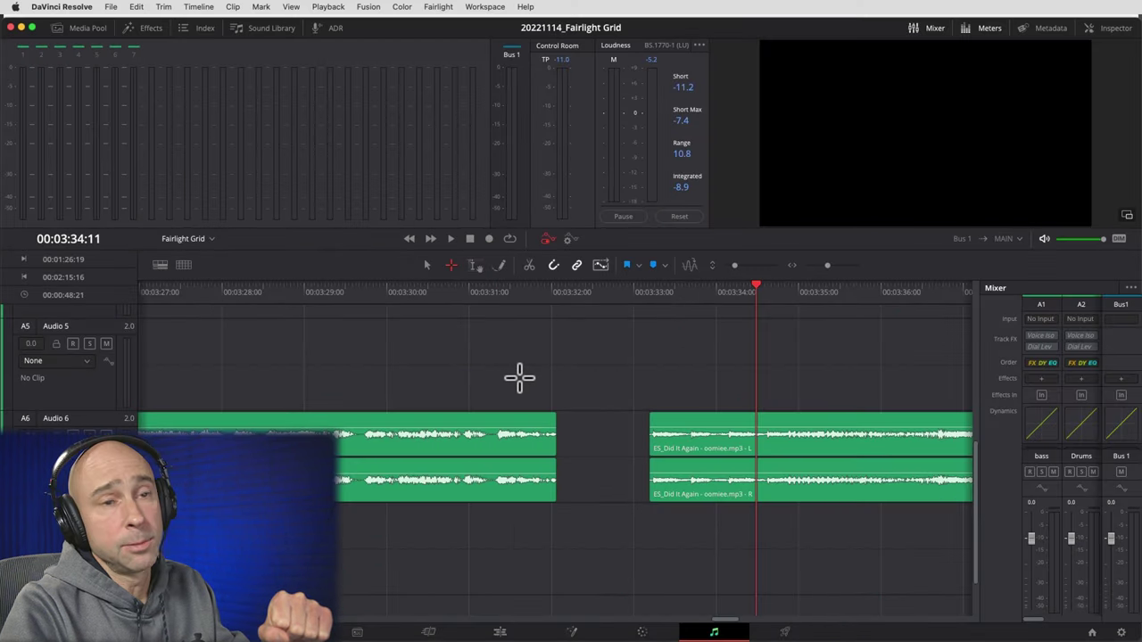
mouse_move(518, 377)
left_mouse_down()
mouse_move(684, 479)
mouse_move(721, 533)
left_mouse_up()
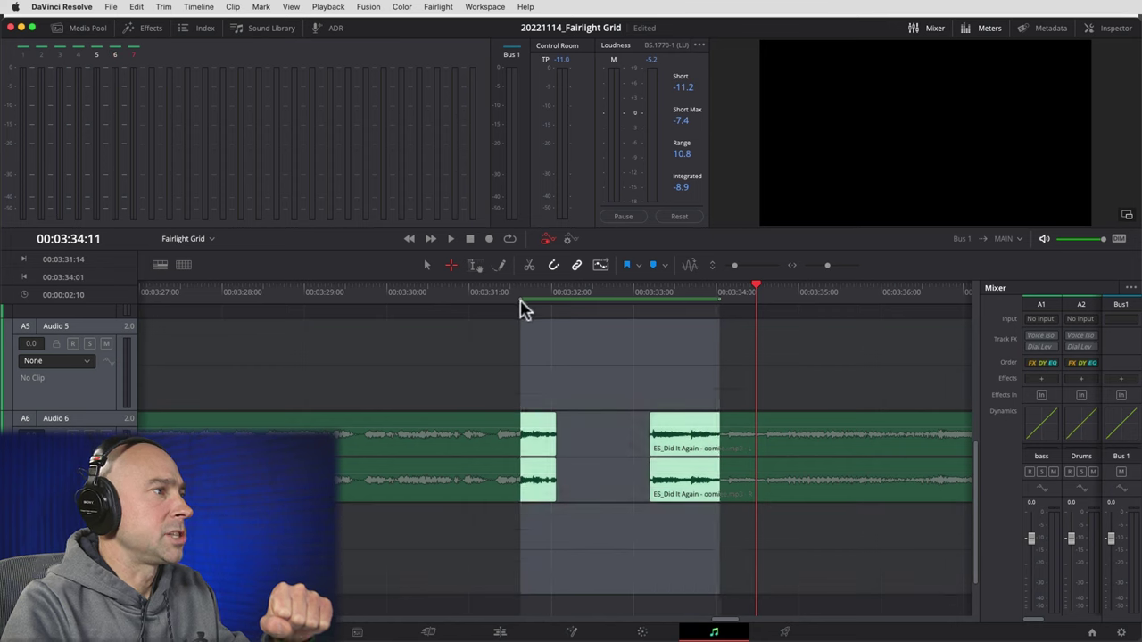
left_click_drag(521, 304, 492, 306)
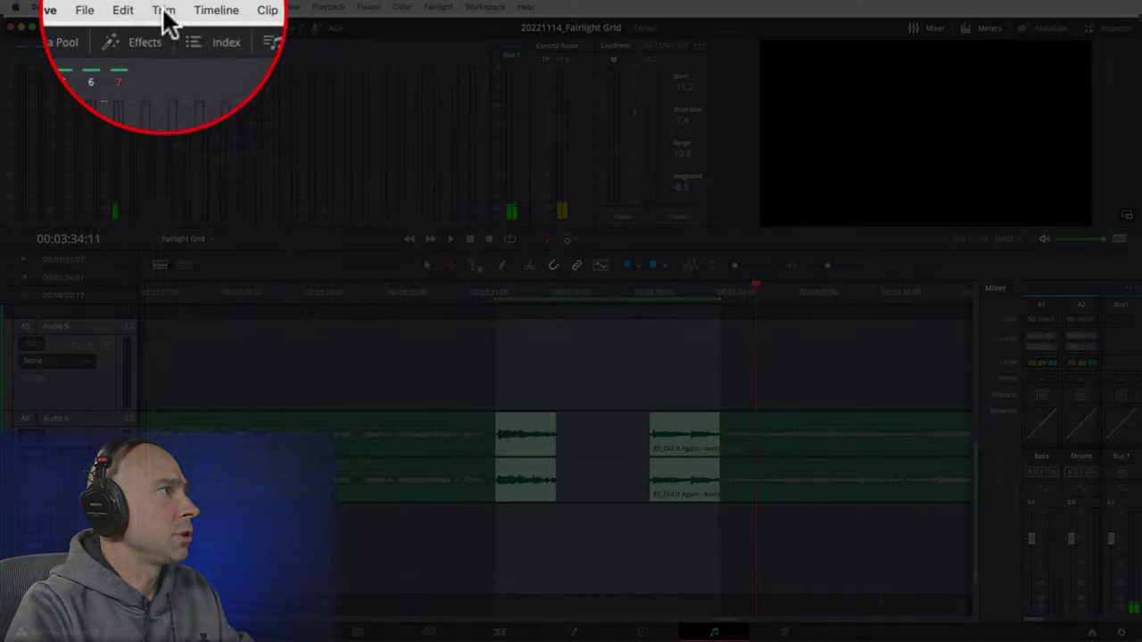
left_click(163, 6)
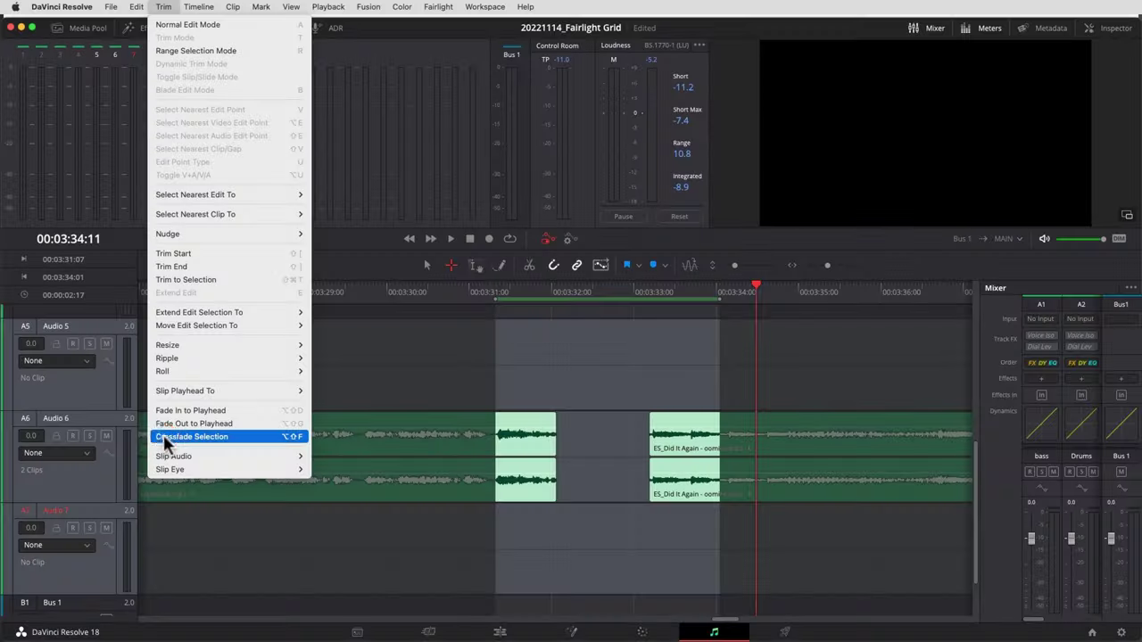
left_click(164, 435)
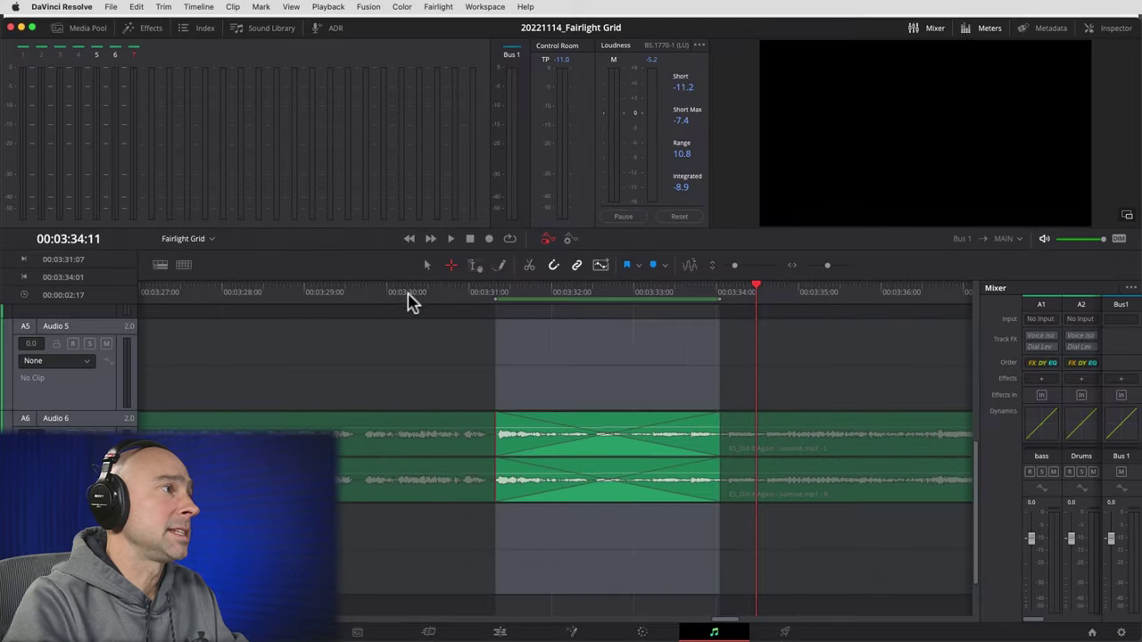
left_click(413, 292)
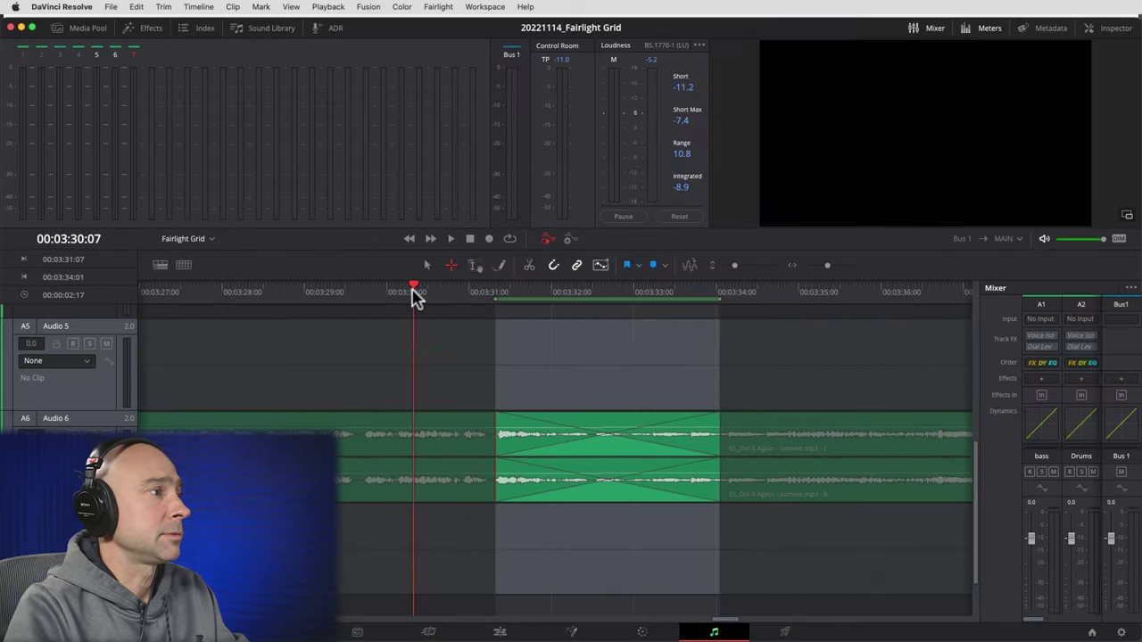
key("space")
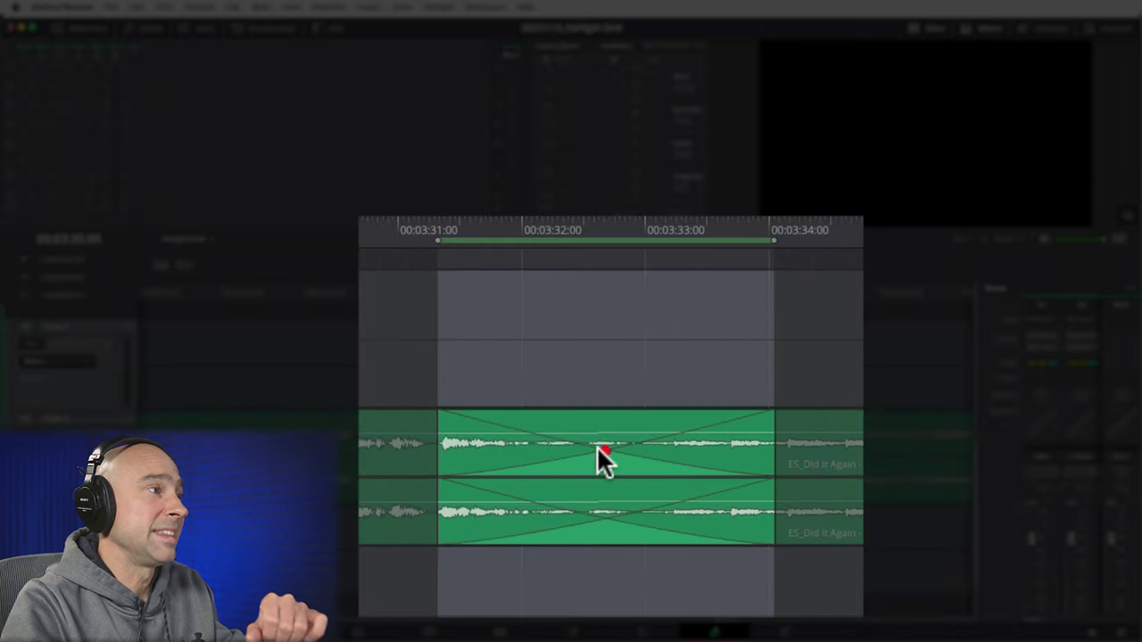
Step: Adjust both edges of the crossfade so that it runs from 00:03:31:18 to 00:03:34:06
left_click_drag(437, 446, 495, 447)
left_click(505, 448)
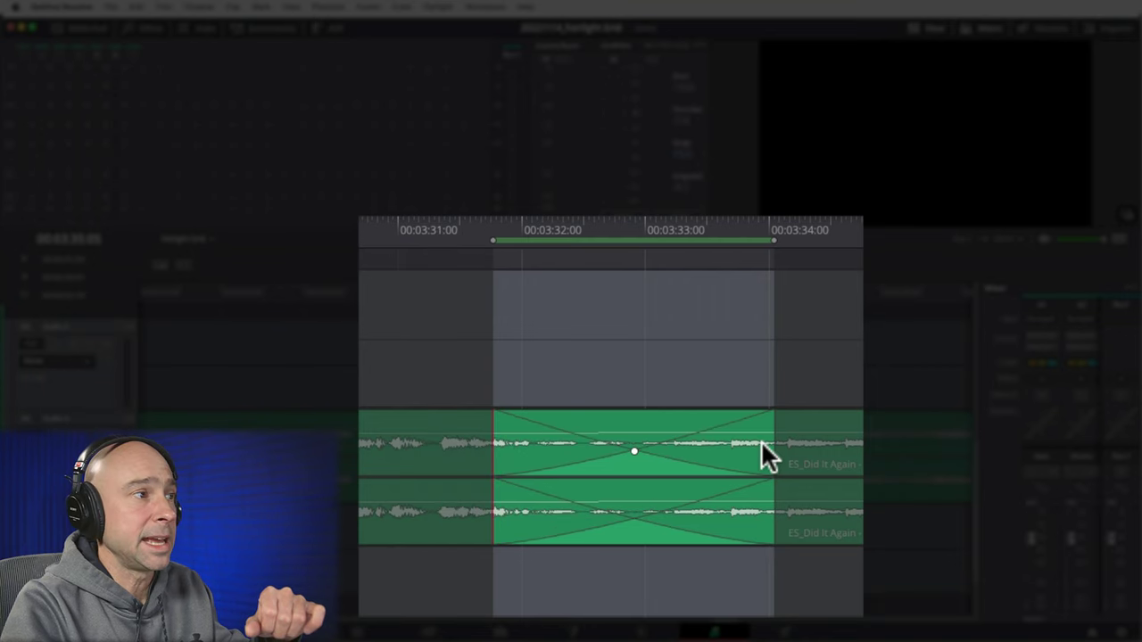
mouse_move(774, 446)
left_mouse_down()
mouse_move(849, 446)
mouse_move(801, 450)
left_mouse_up()
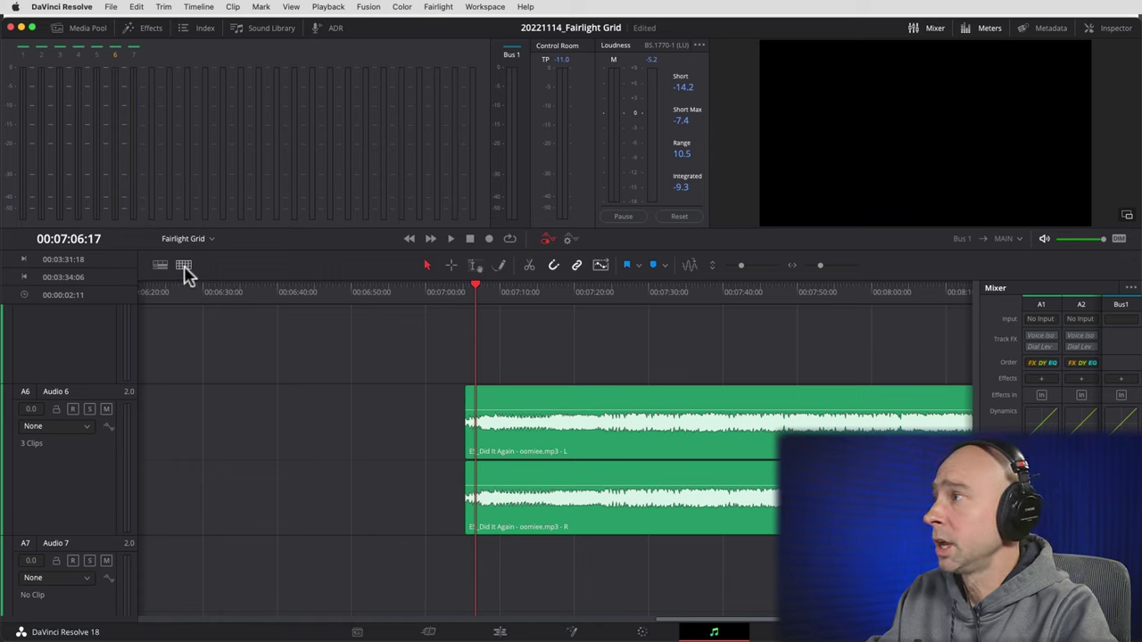
Step: Enable snapping to the edit grid and review the timecode resolution options, keeping 1 second
left_click(182, 266)
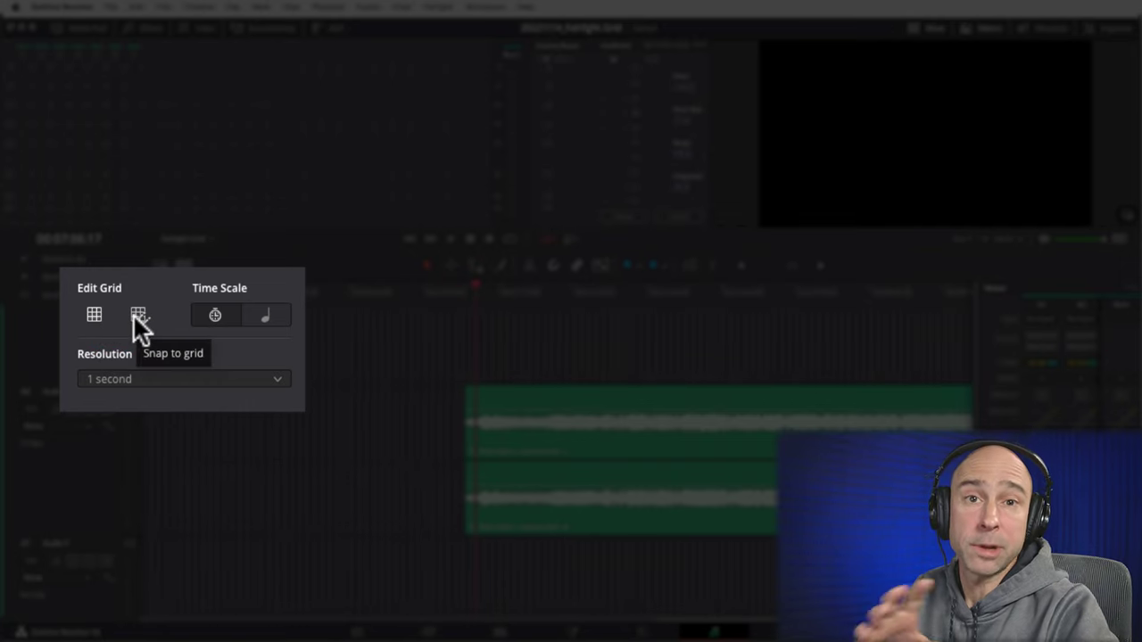
left_click(137, 315)
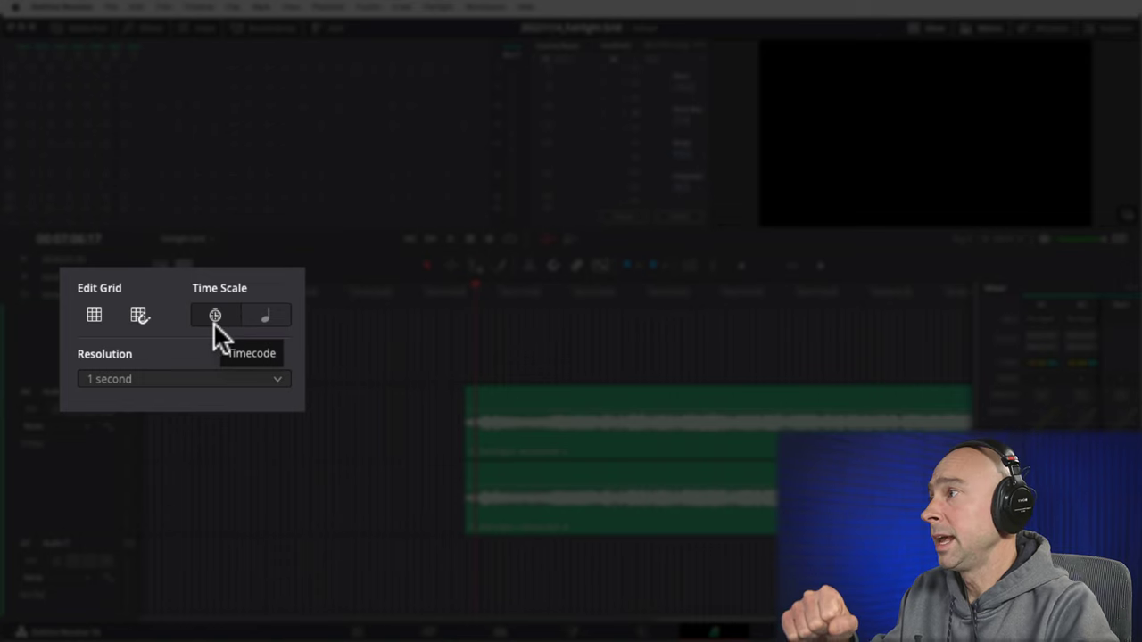
left_click(163, 376)
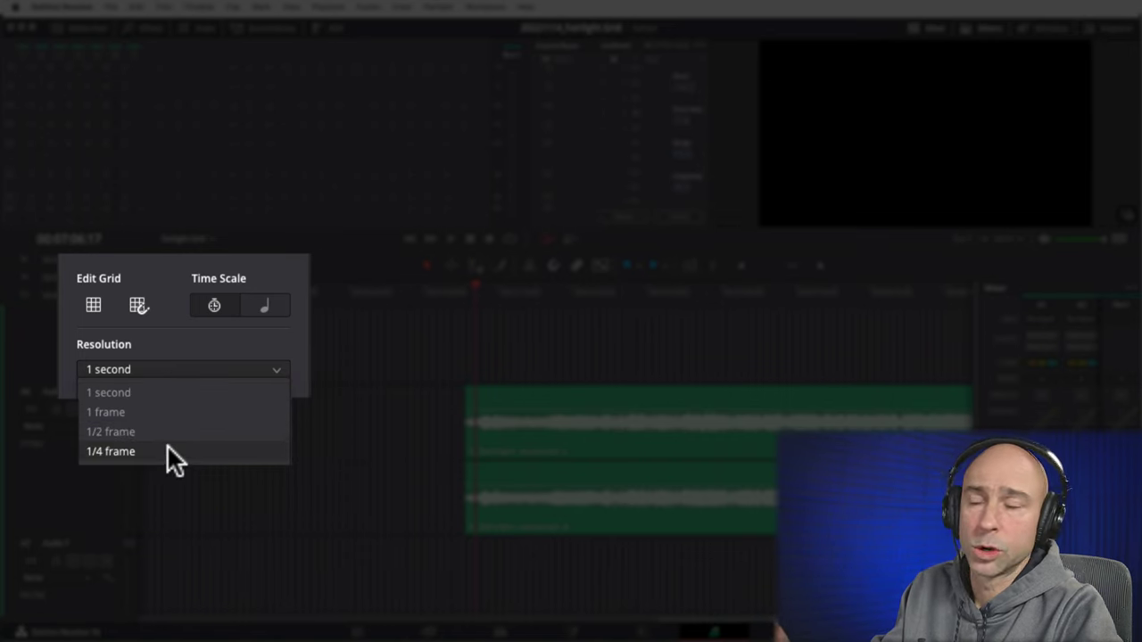
left_click(214, 366)
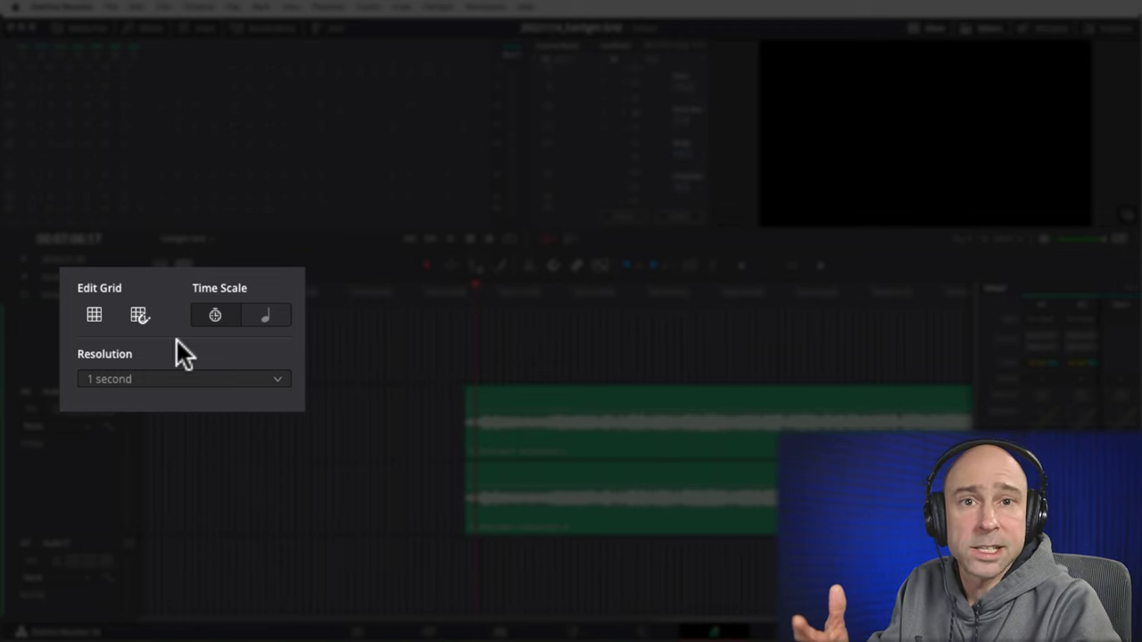
Step: Switch the grid's time scale from timecode to musical notes with a 1/4 Note resolution
left_click(275, 316)
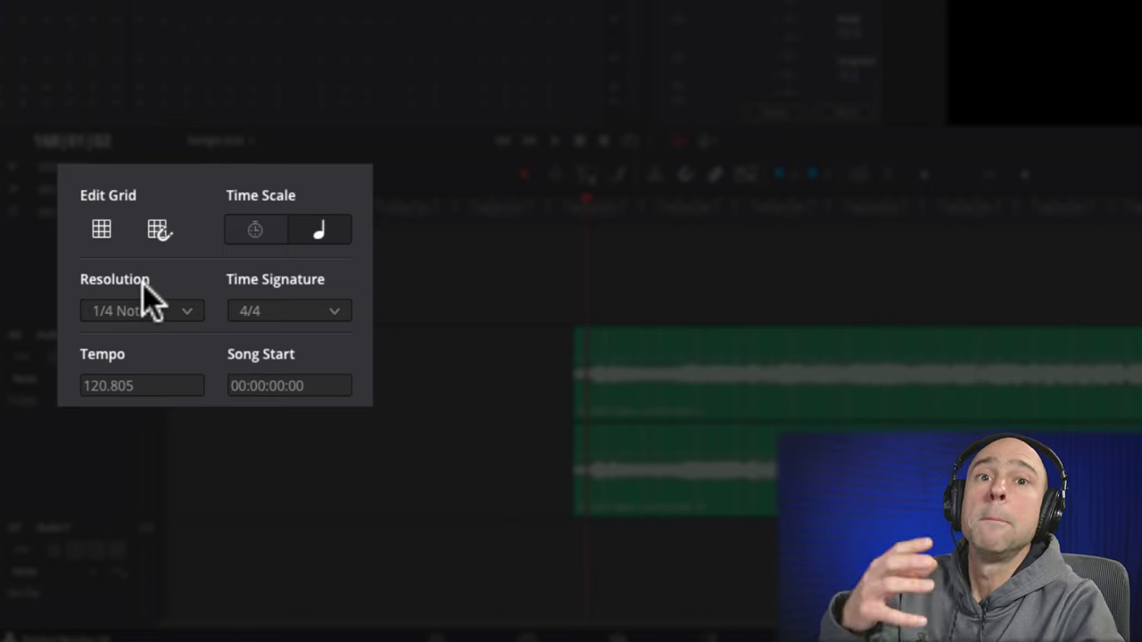
left_click(134, 289)
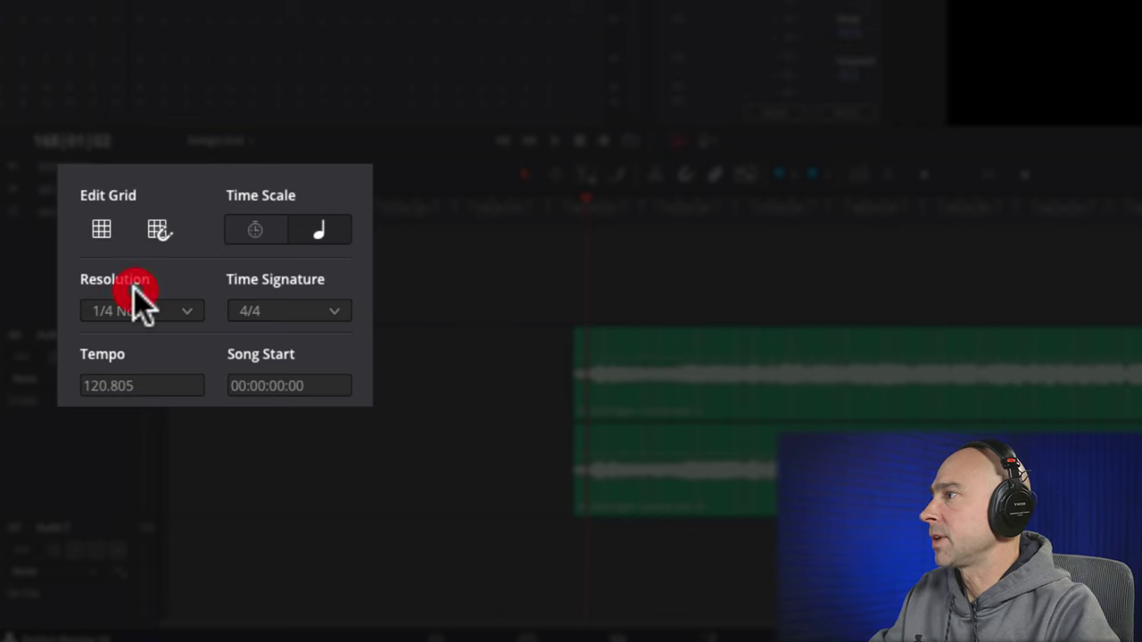
left_click(160, 307)
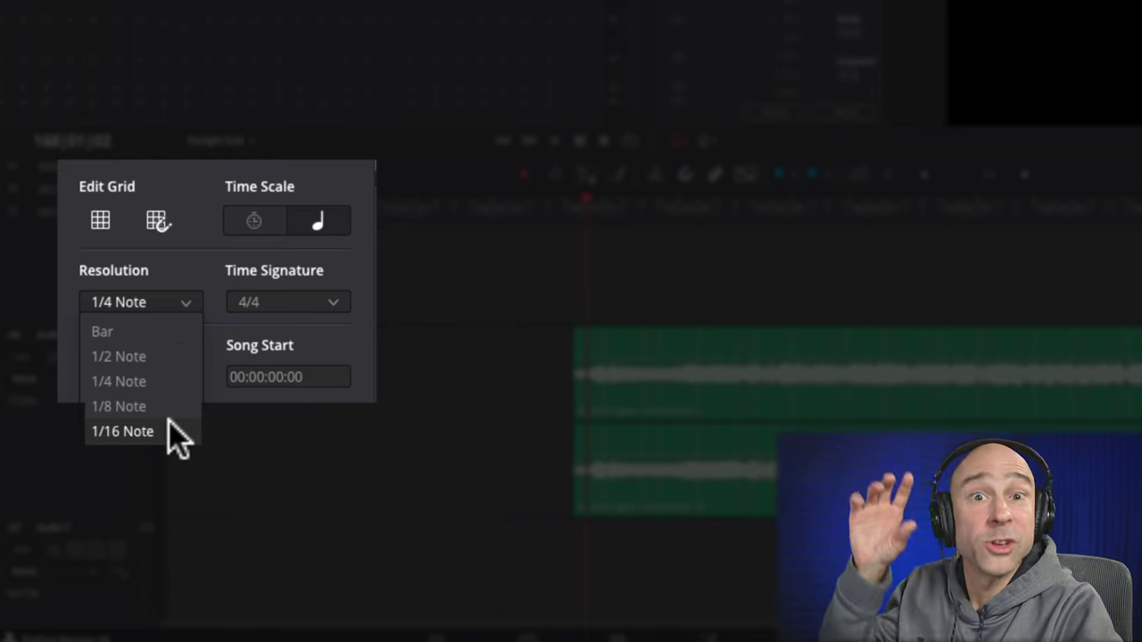
left_click(155, 381)
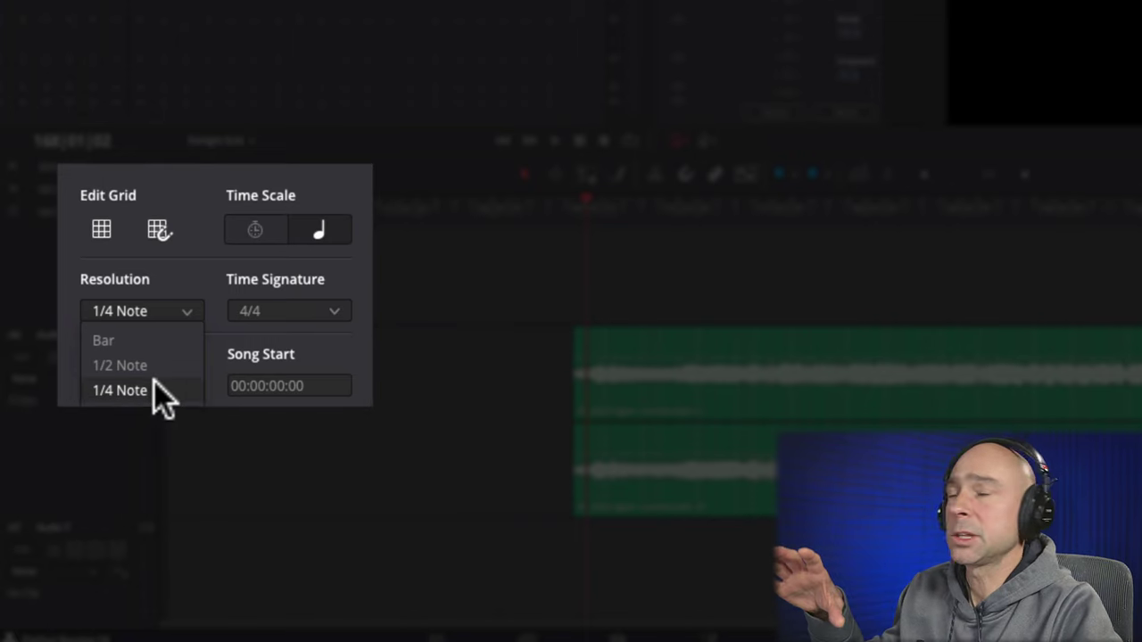
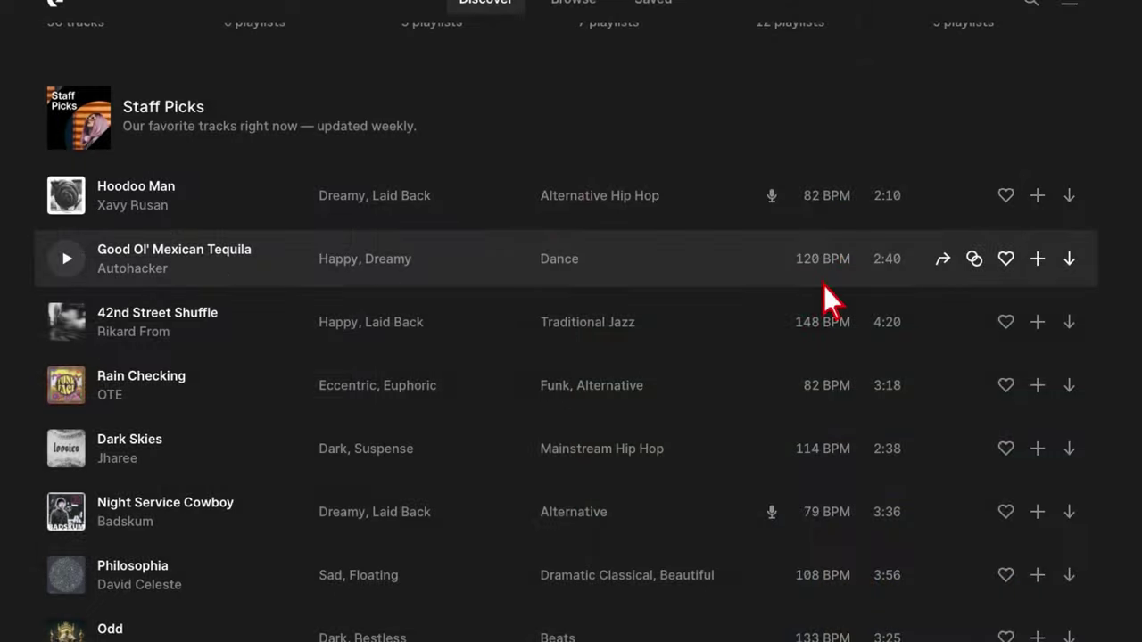
Step: Check the BPM listed for tracks on the music library websites and the available BPM filter
left_click(824, 284)
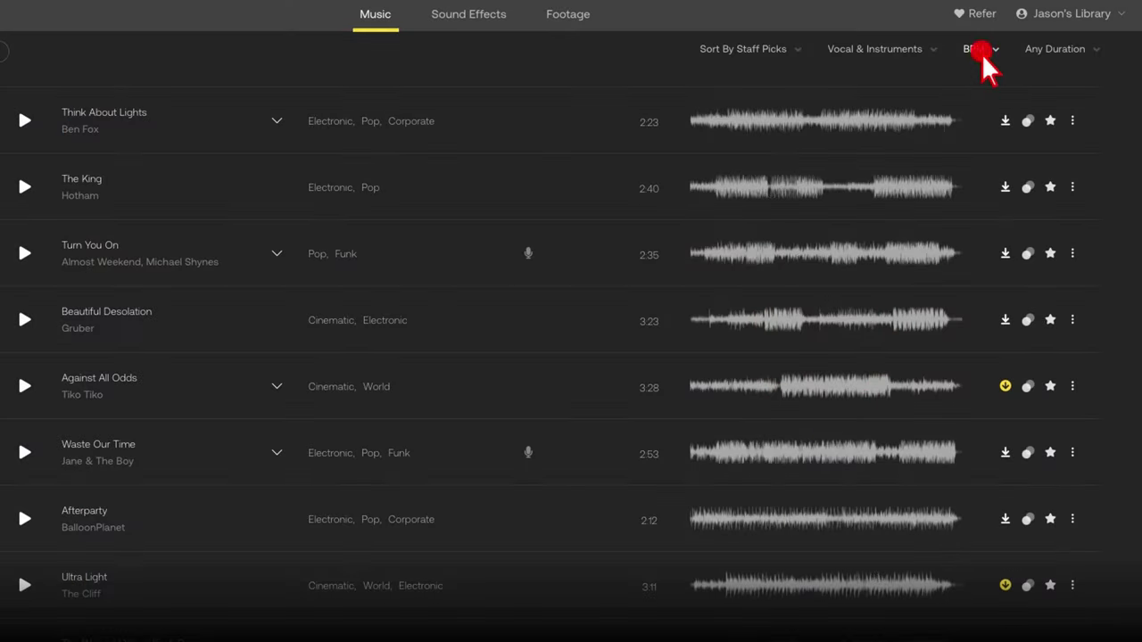
left_click(981, 51)
left_click_drag(987, 83, 929, 83)
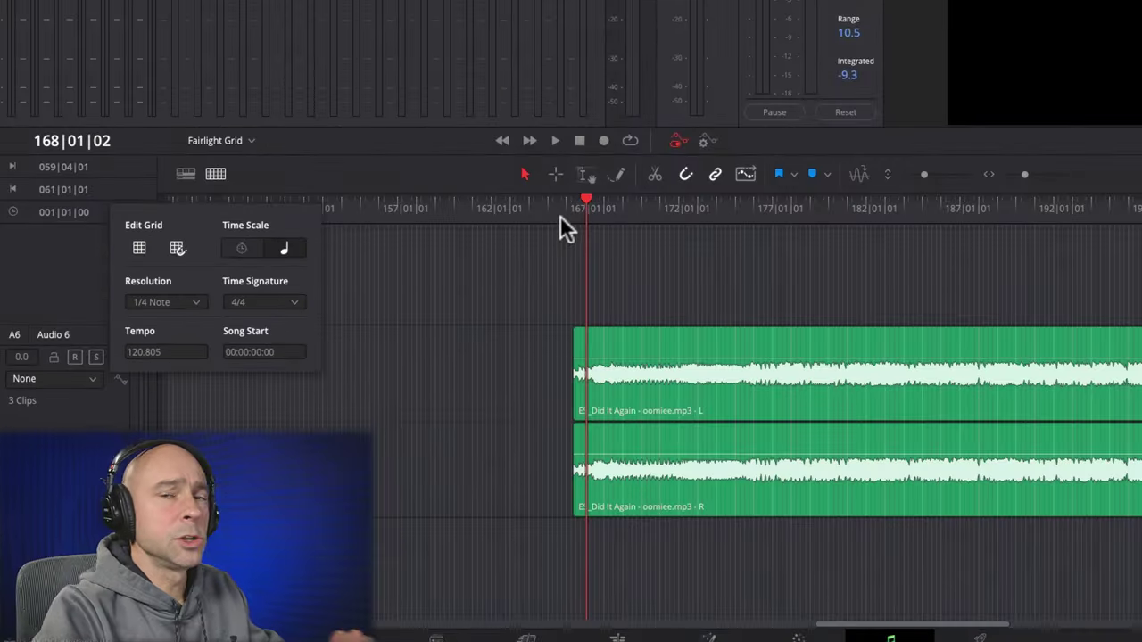
Step: Move the playhead along the note grid from 168|01|01 back to the start of the third Audio 6 clip
left_click(583, 198)
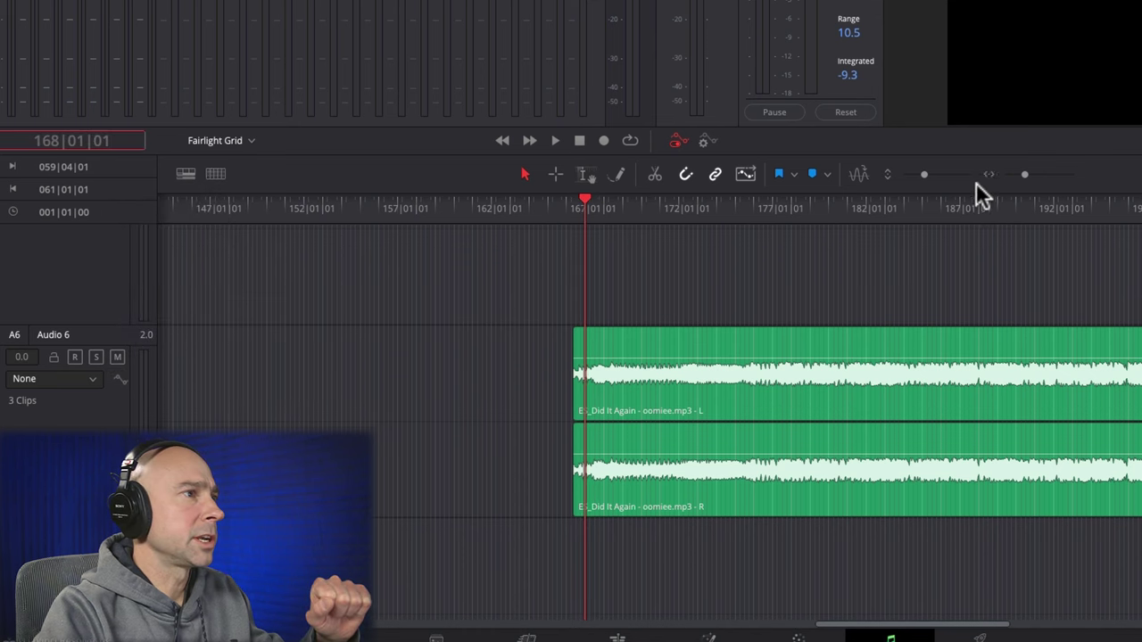
left_click_drag(1023, 174, 1029, 174)
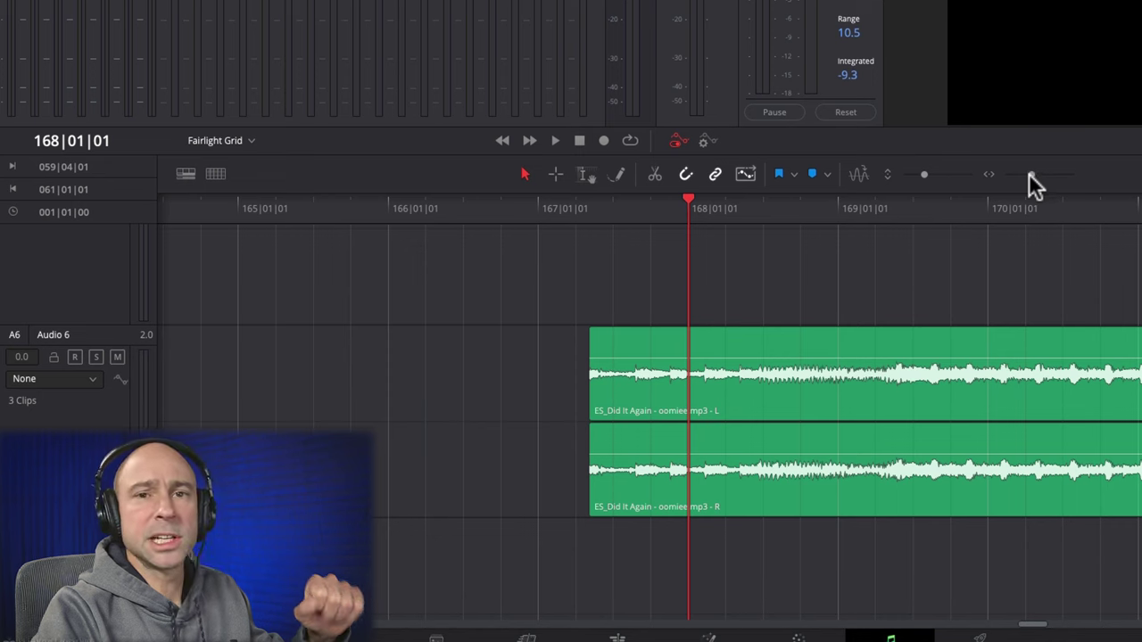
left_click_drag(627, 209, 576, 220)
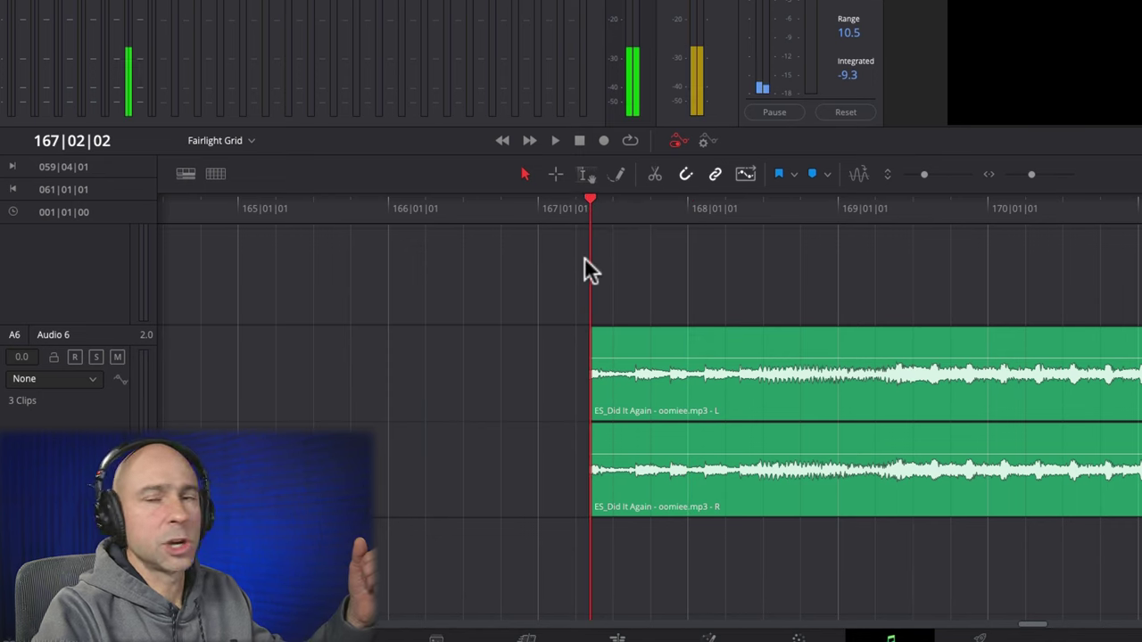
Step: Extend the start of the third Audio 6 clip back to the beginning of the song, at about 117|02|01
left_click(1026, 174)
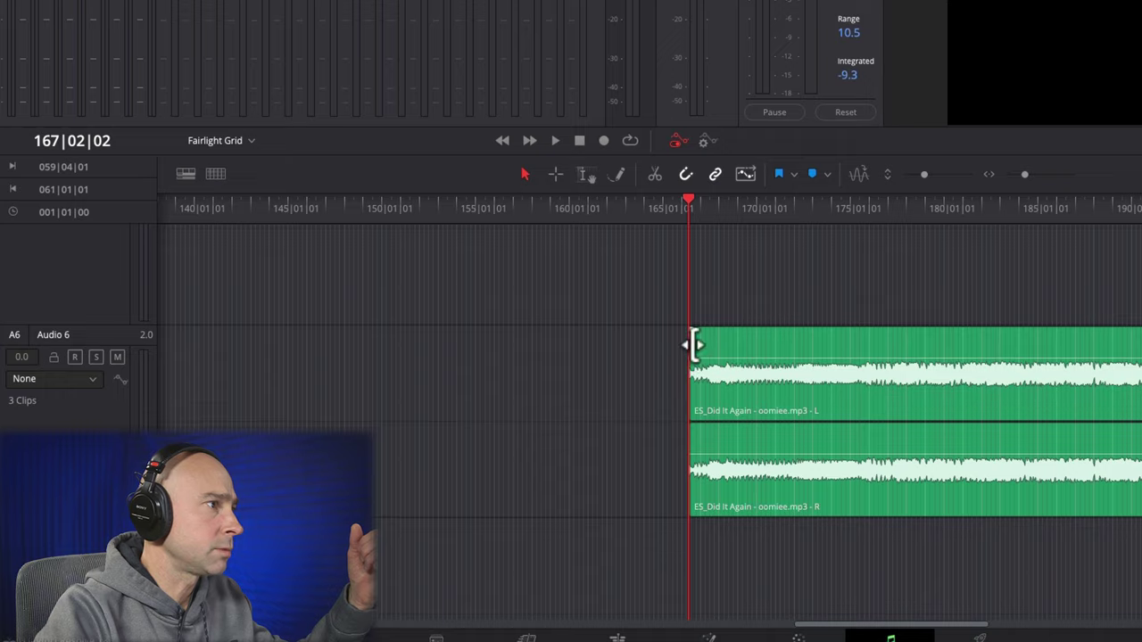
left_click_drag(693, 345, 74, 346)
left_click_drag(506, 345, 505, 345)
Step: Place the playhead at the extended clip's start, 117|02|01, and mark the whole clip as the in/out range
left_click(506, 208)
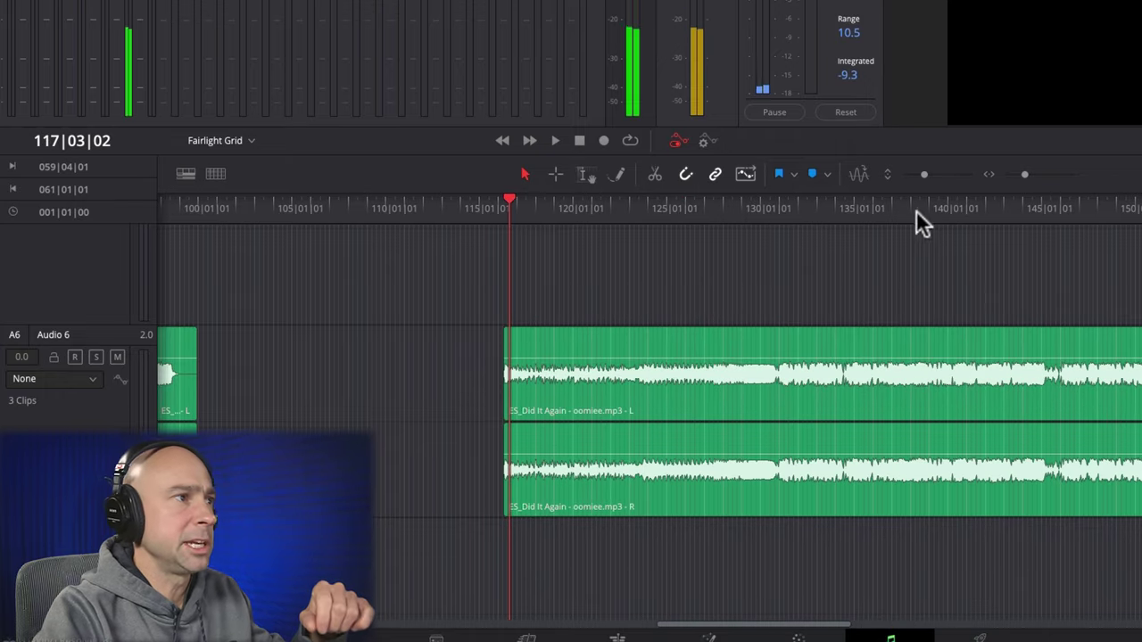
left_click_drag(1024, 174, 1035, 174)
left_click(676, 202)
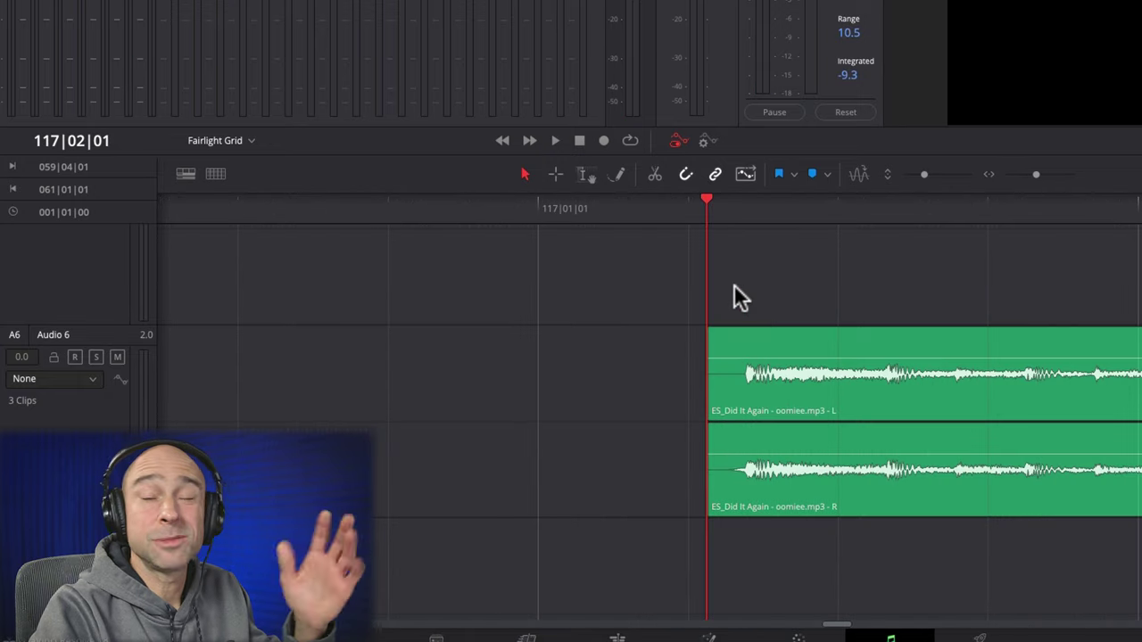
key("x")
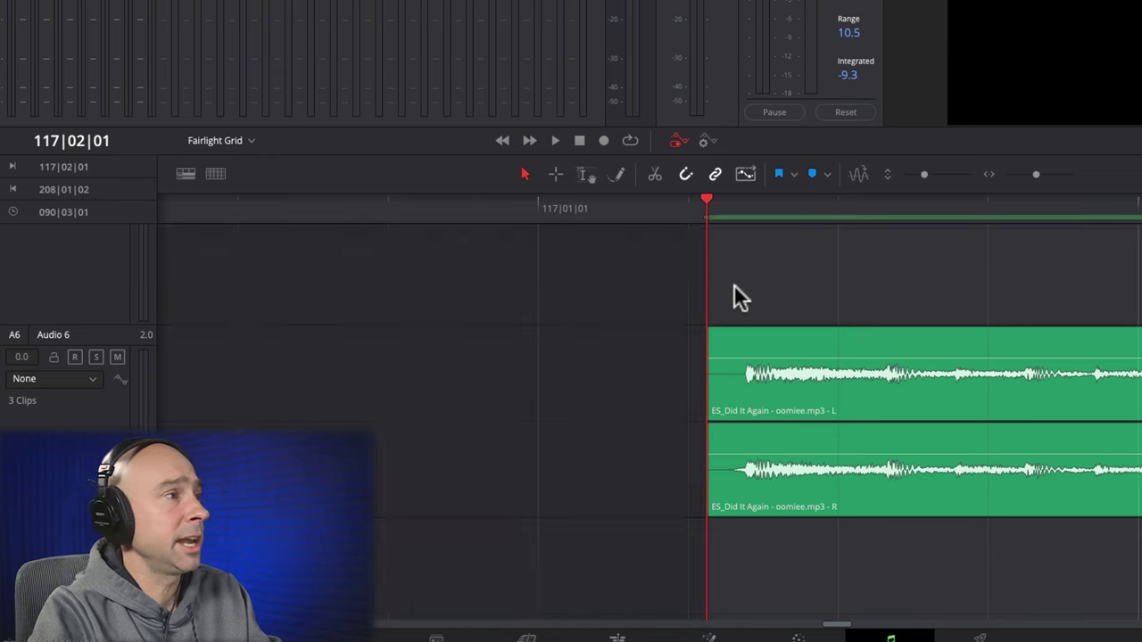
Step: Play the clip from 117|02|01, set the out point at 121|01|02 during playback, and stop
left_click_drag(1033, 174, 1026, 175)
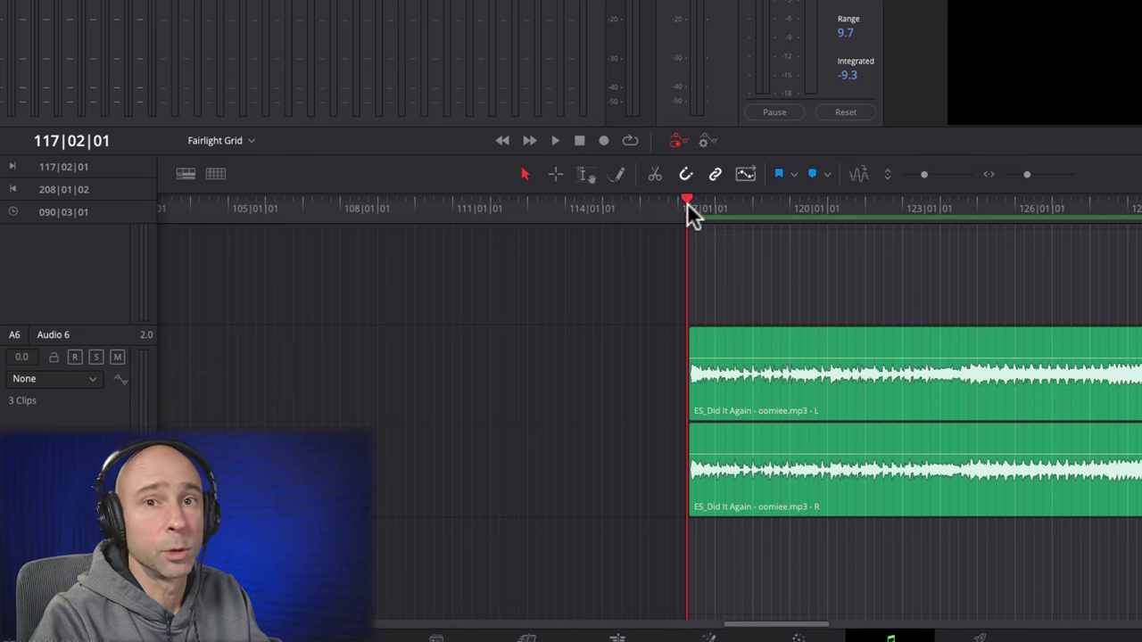
key("space")
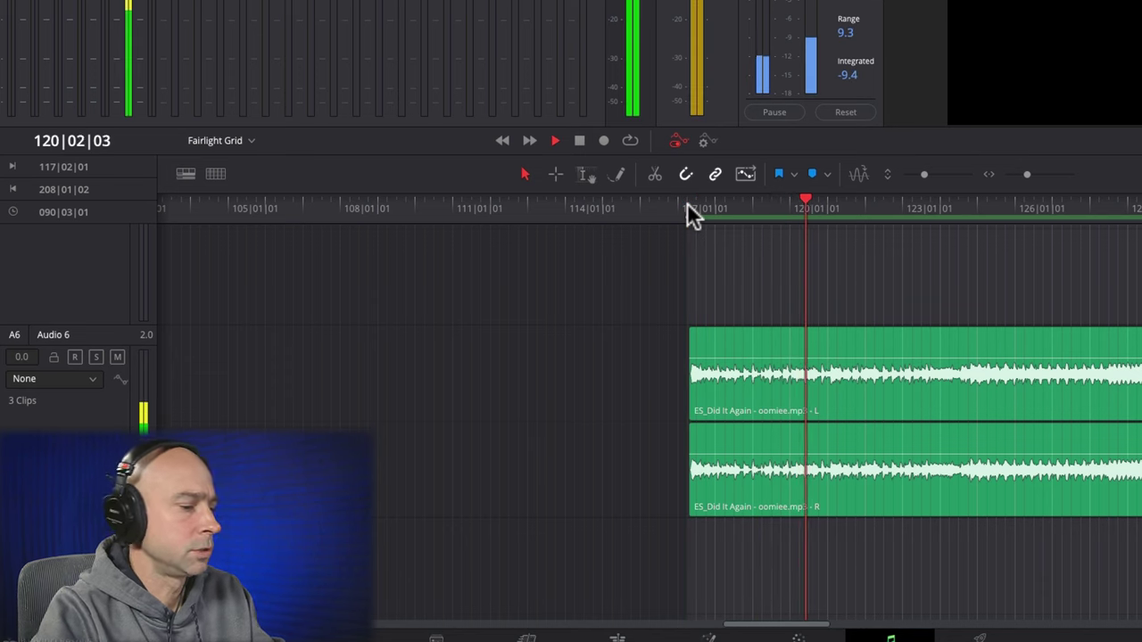
key("o")
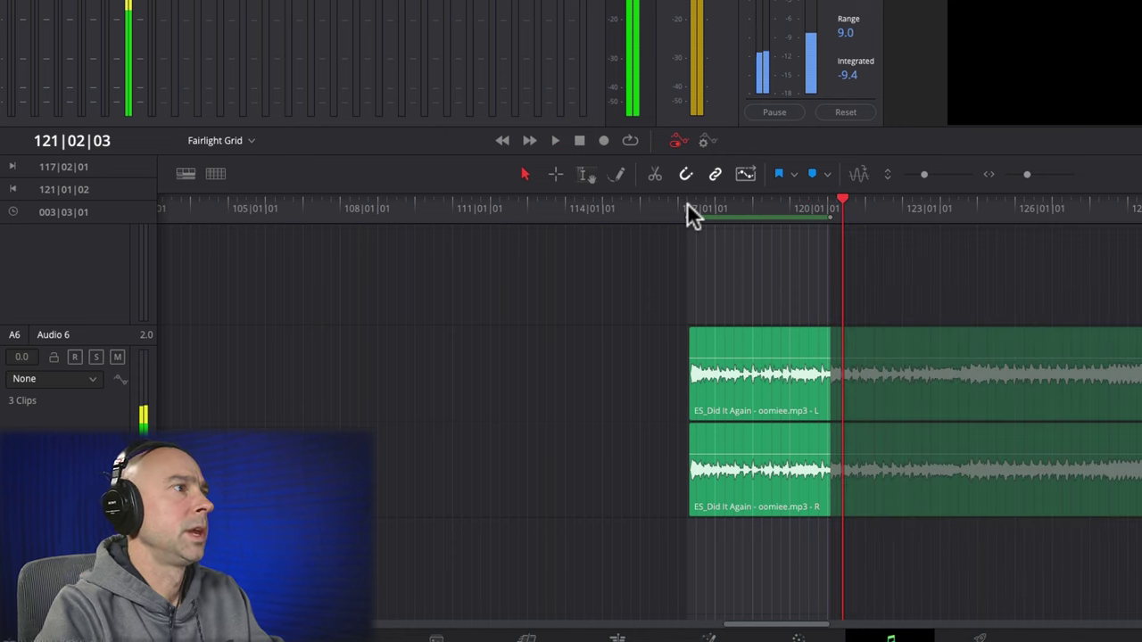
key("space")
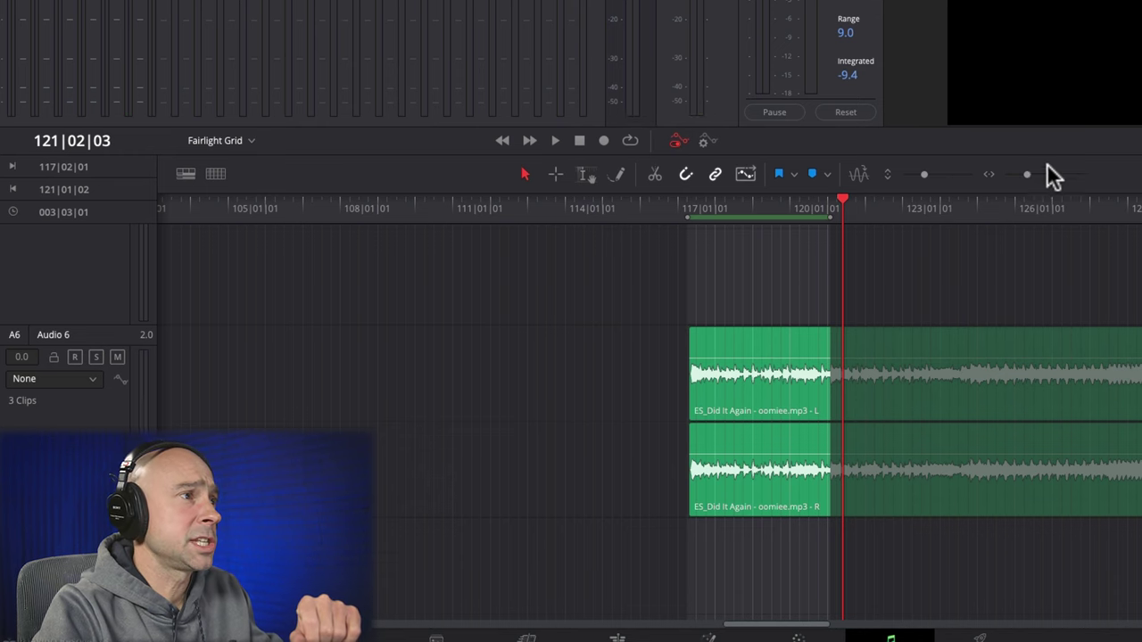
Step: Set the tempo grid BPM from the marked range using 4 bars with the start set from the playhead, and close the setup
left_click_drag(1026, 183, 1035, 183)
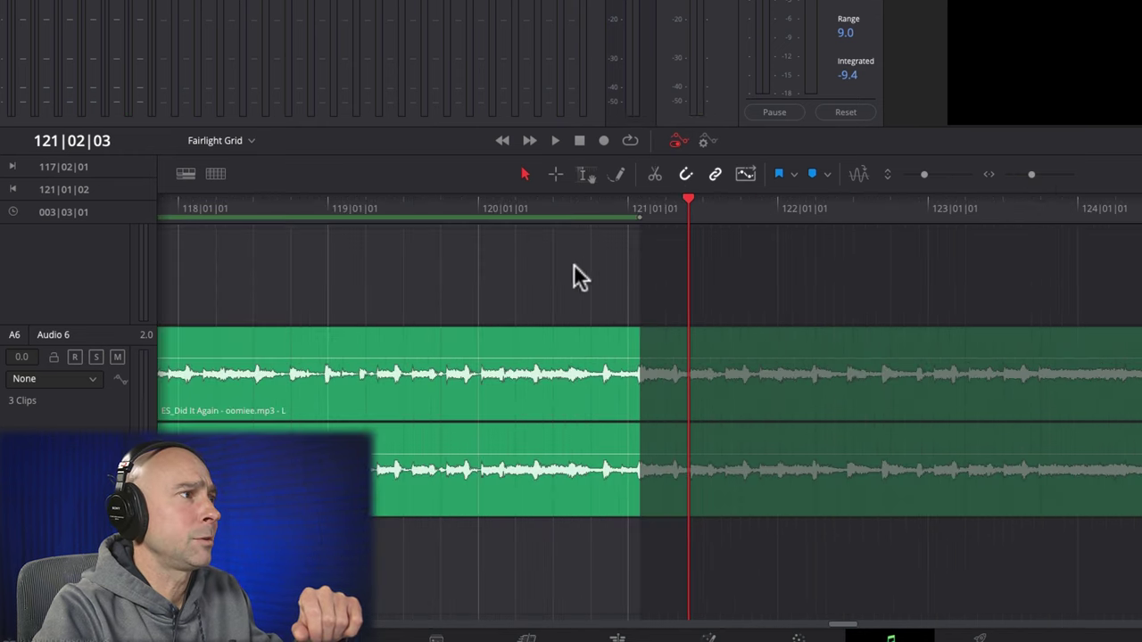
scroll(982, 269, "left", 5)
left_click(972, 269)
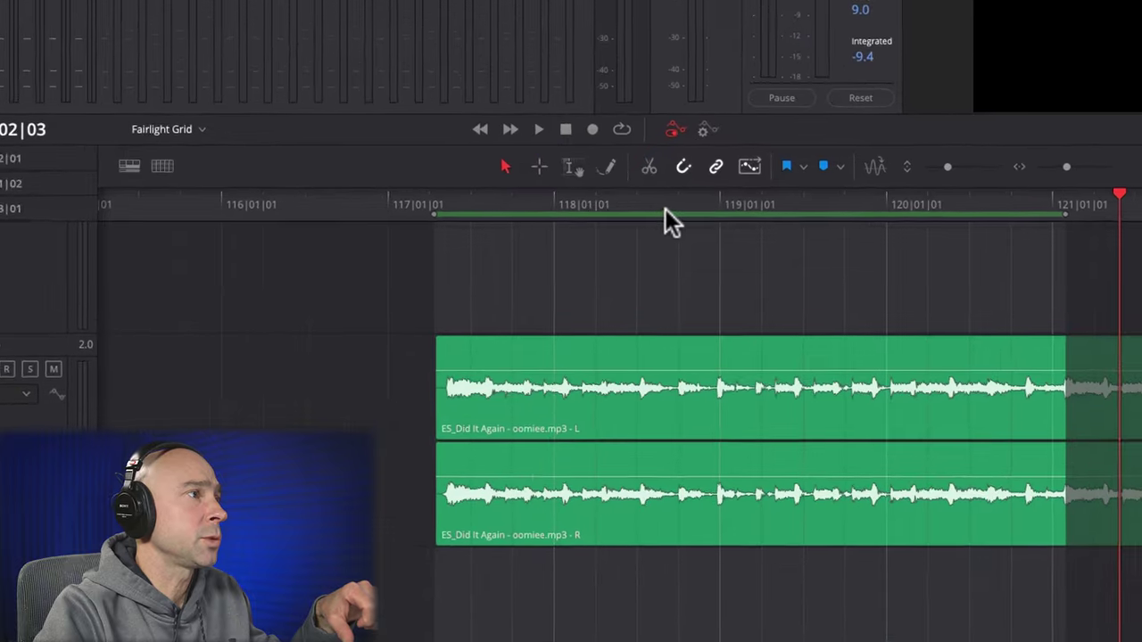
right_click(672, 196)
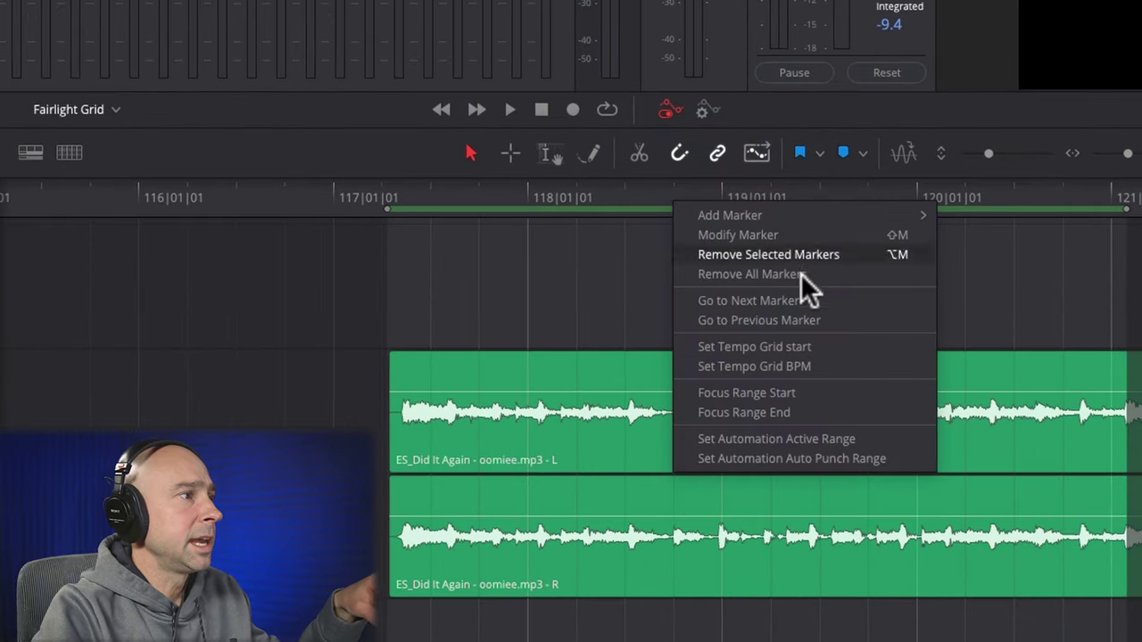
left_click(741, 366)
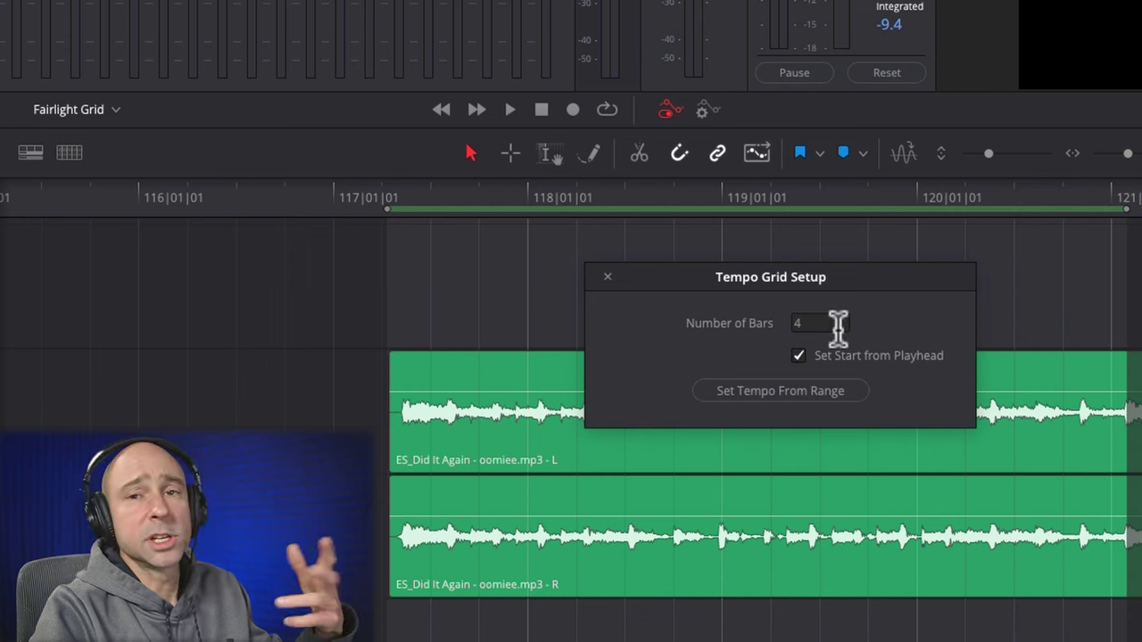
left_click(739, 392)
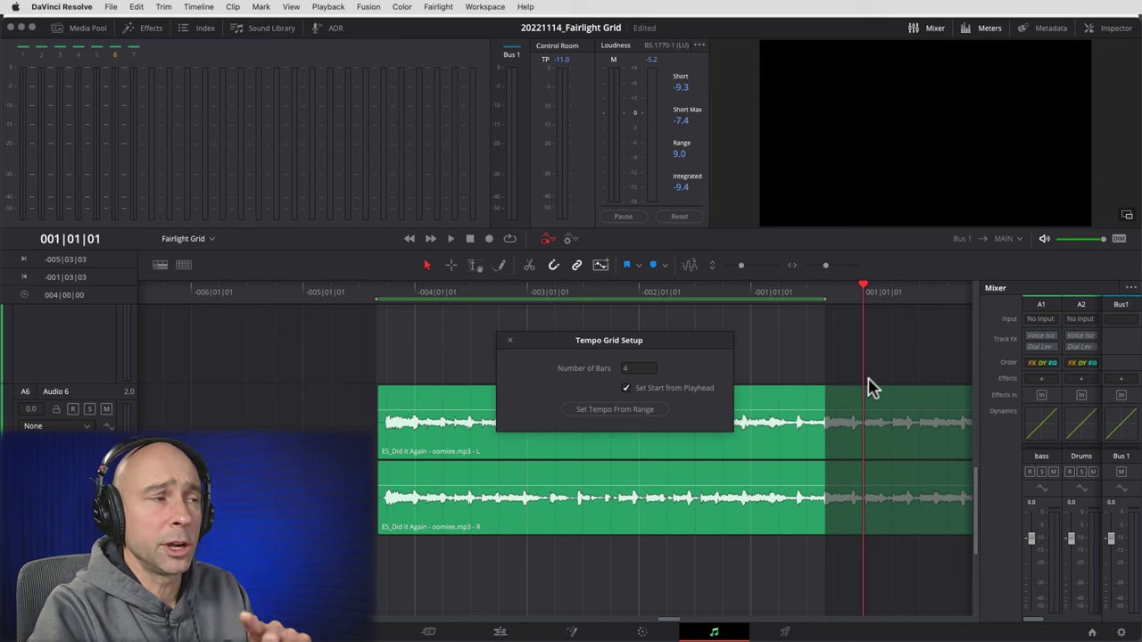
left_click(509, 344)
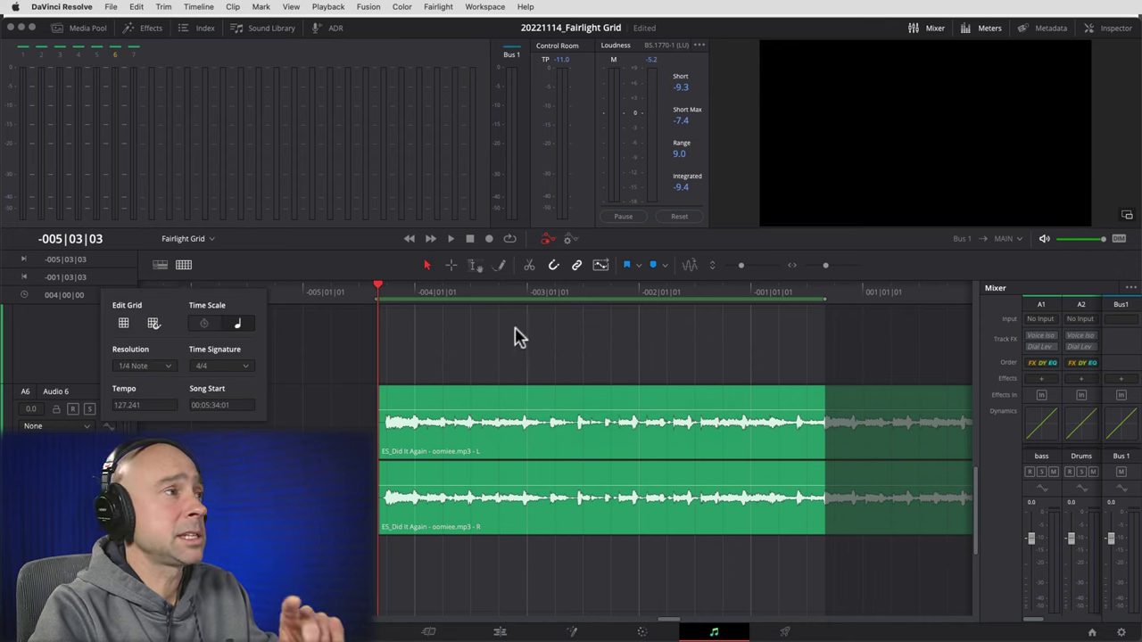
Step: Set the tempo grid start at the clip's beginning, and reset it to the point where the waveform's first sound begins
right_click(499, 292)
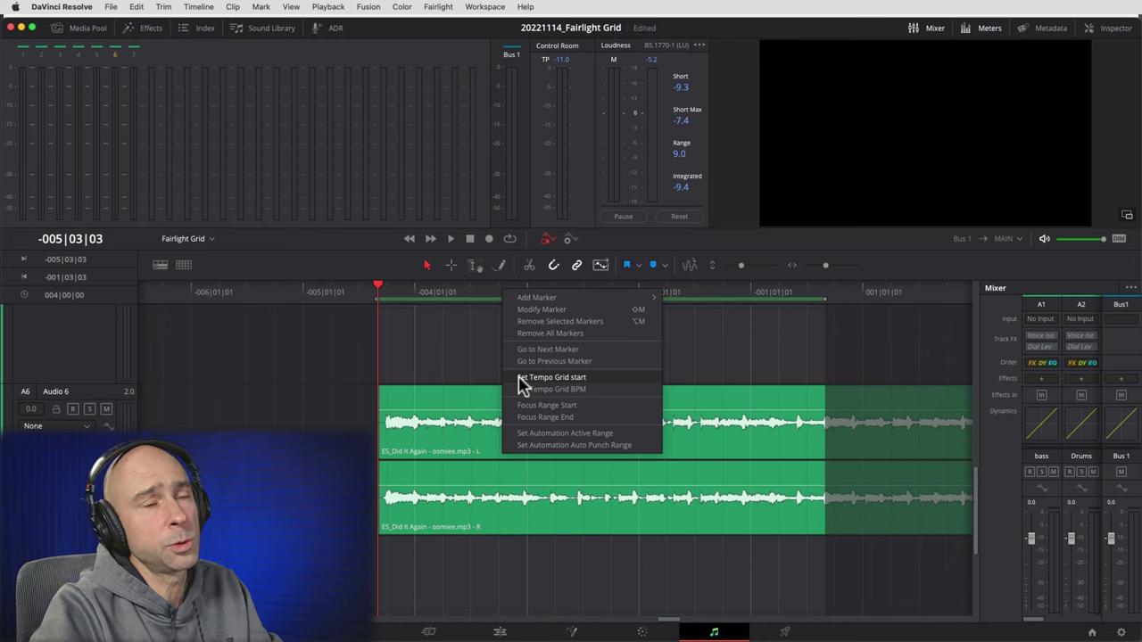
left_click(522, 378)
left_click_drag(827, 265, 832, 265)
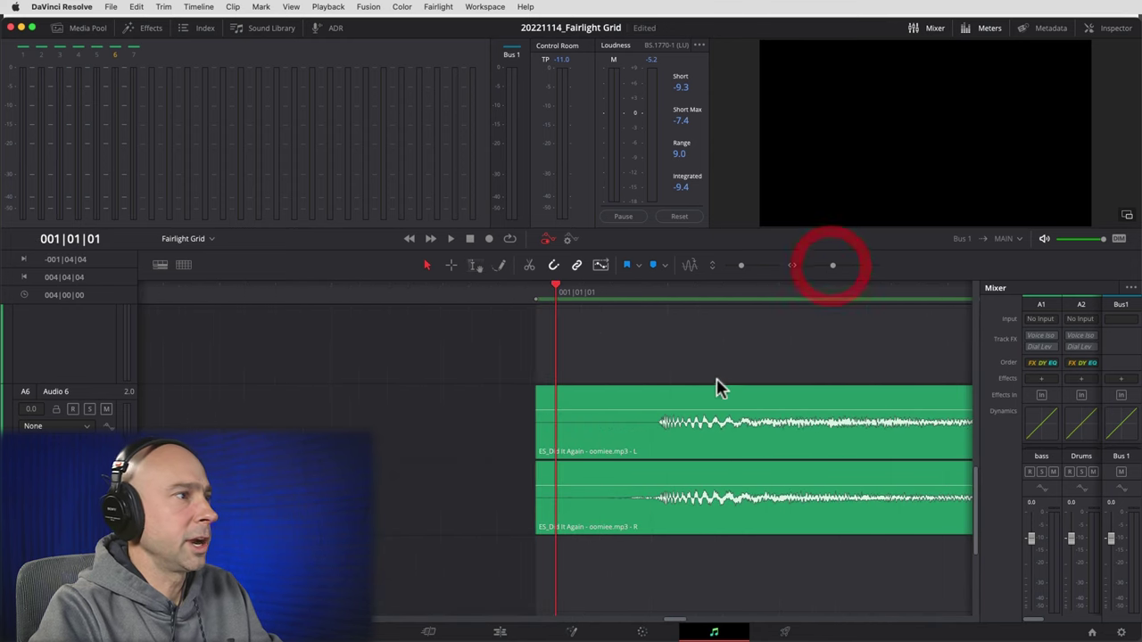
left_click(650, 299)
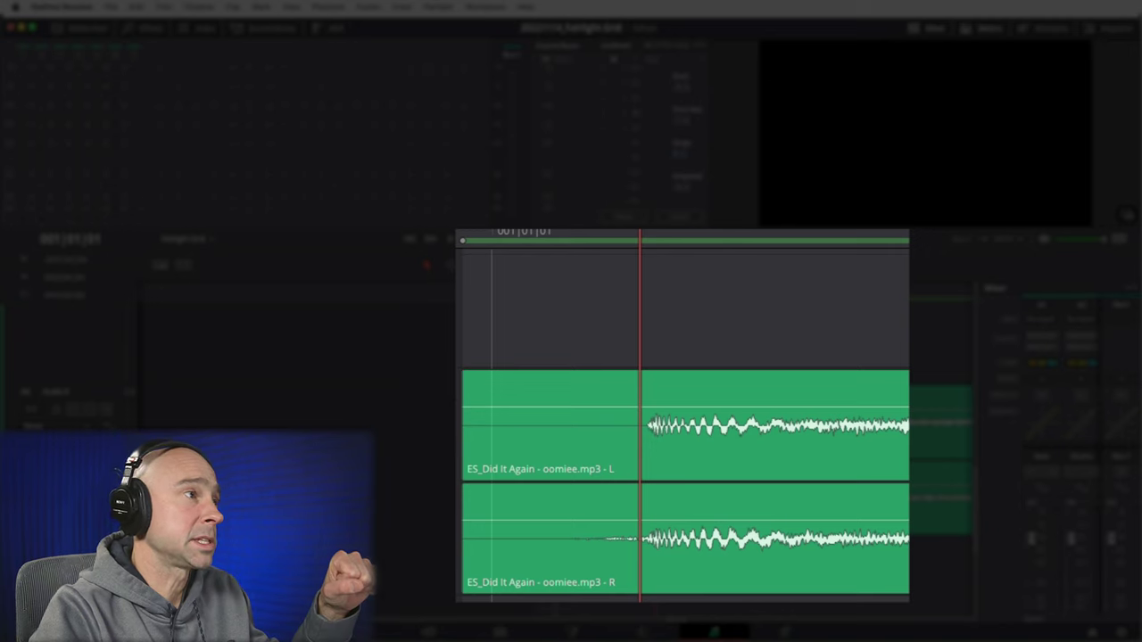
right_click(683, 230)
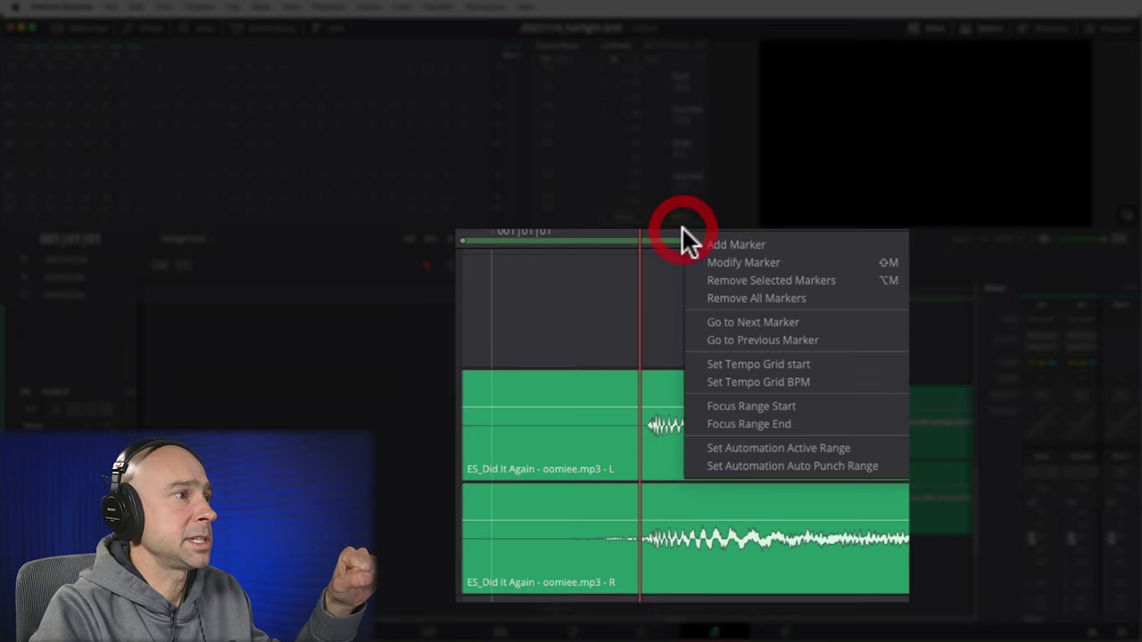
left_click(714, 366)
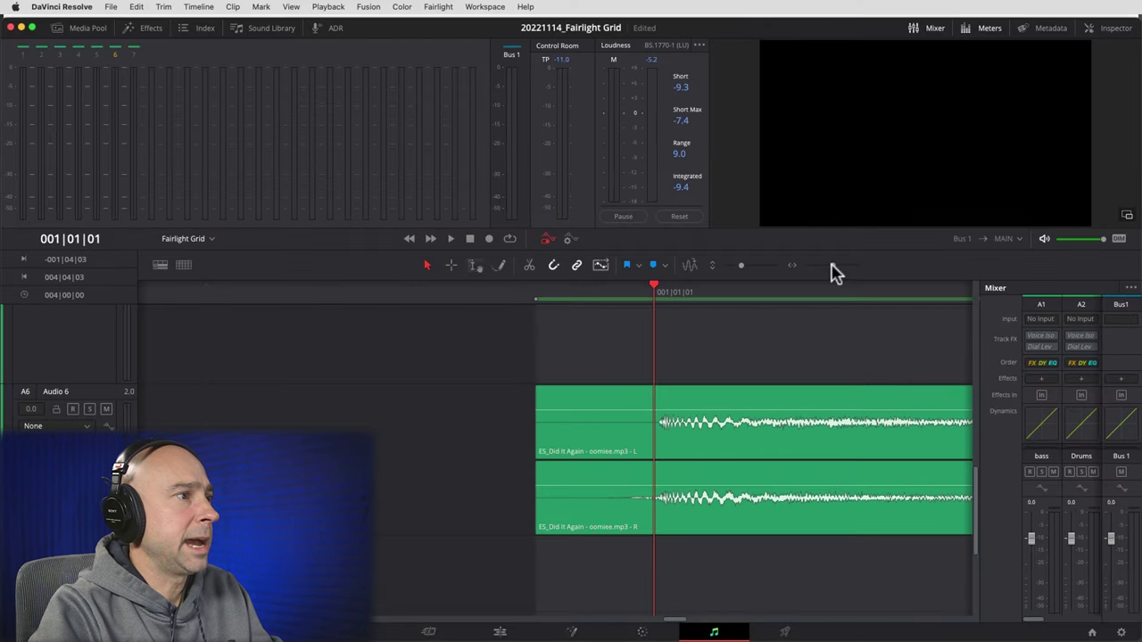
Step: Play the song from 001|01|01 for a few bars to check the beats against the note grid, and stop playback
left_click(823, 267)
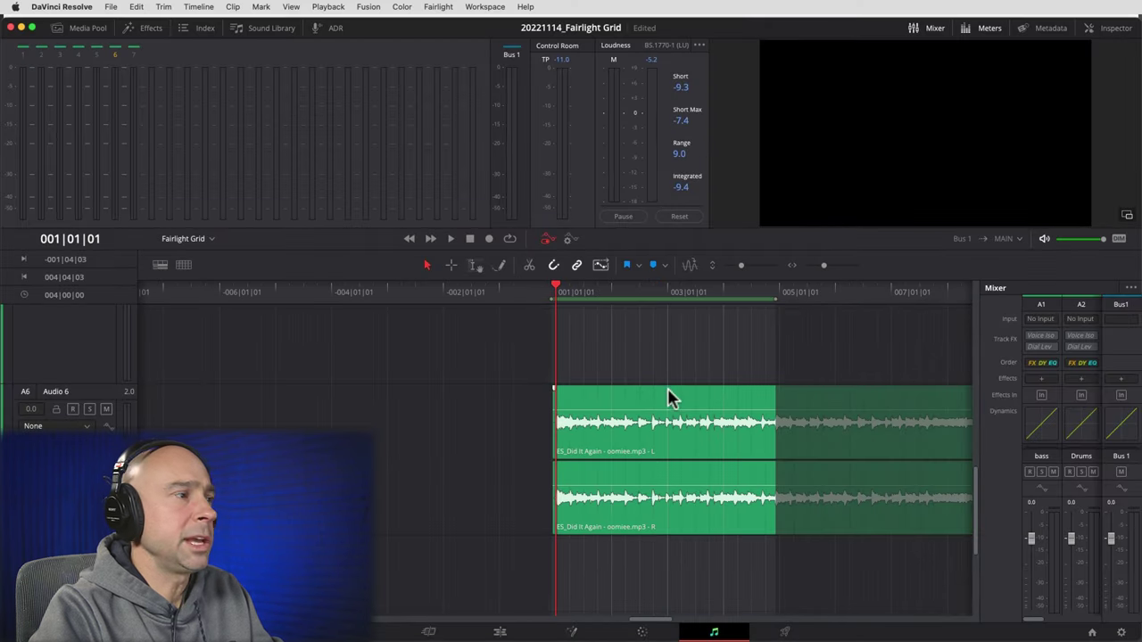
left_click(826, 267)
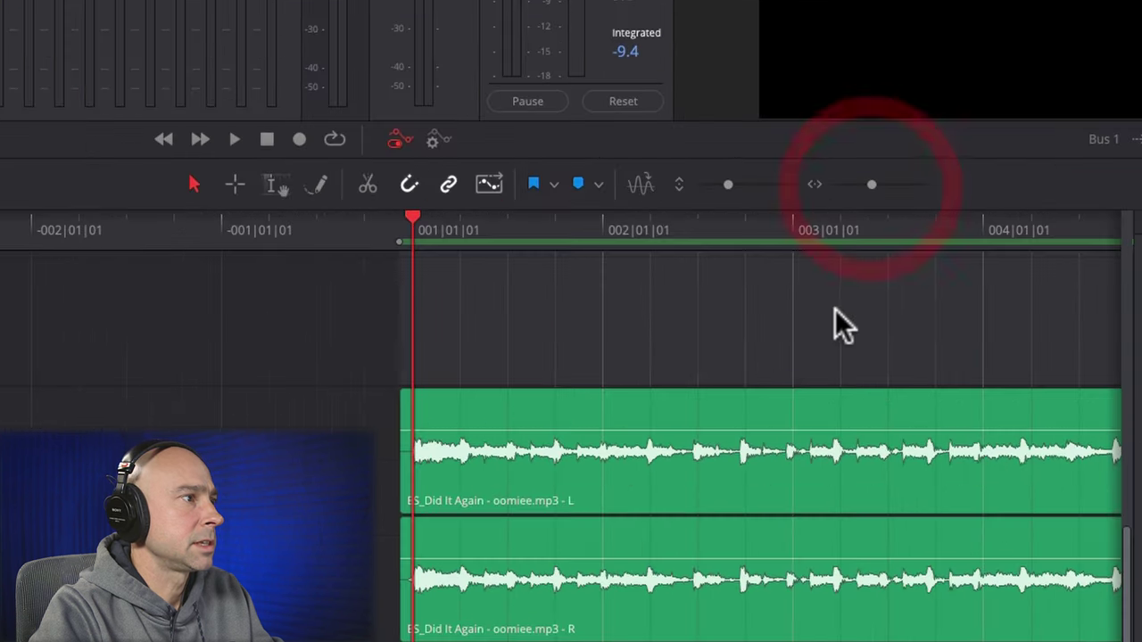
key("space")
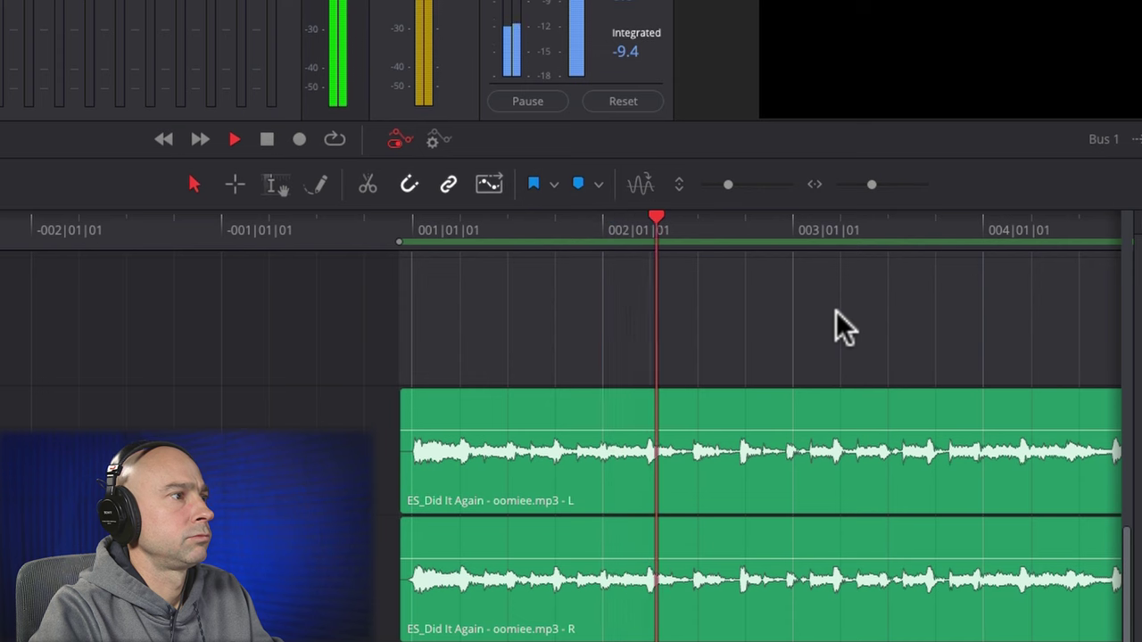
key("space")
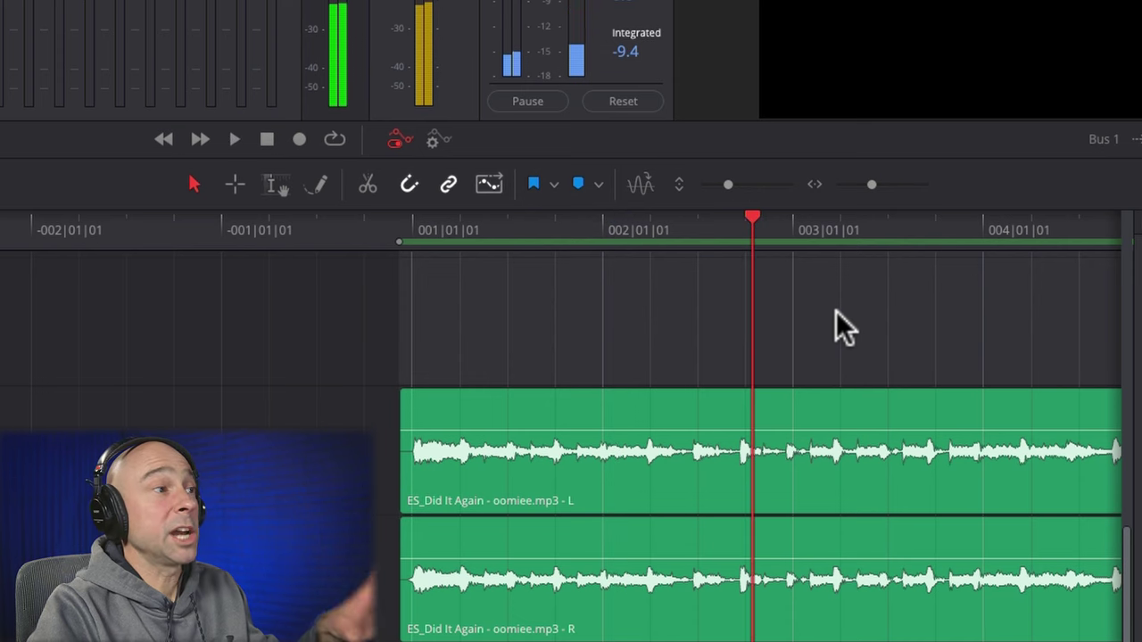
mouse_move(496, 386)
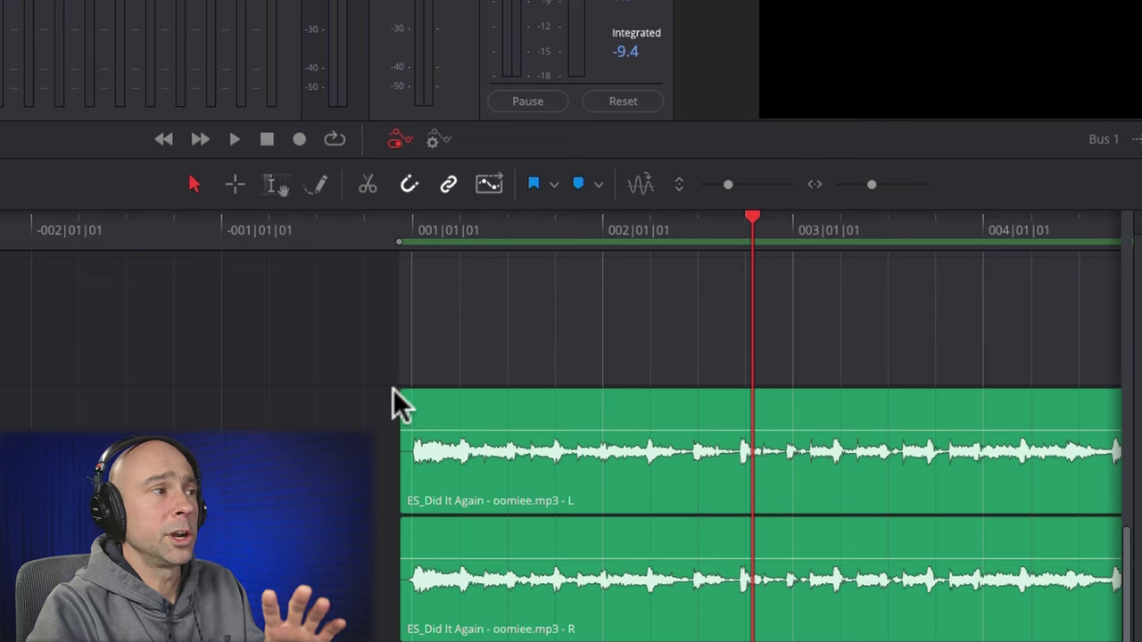
scroll(444, 411, "down", 3)
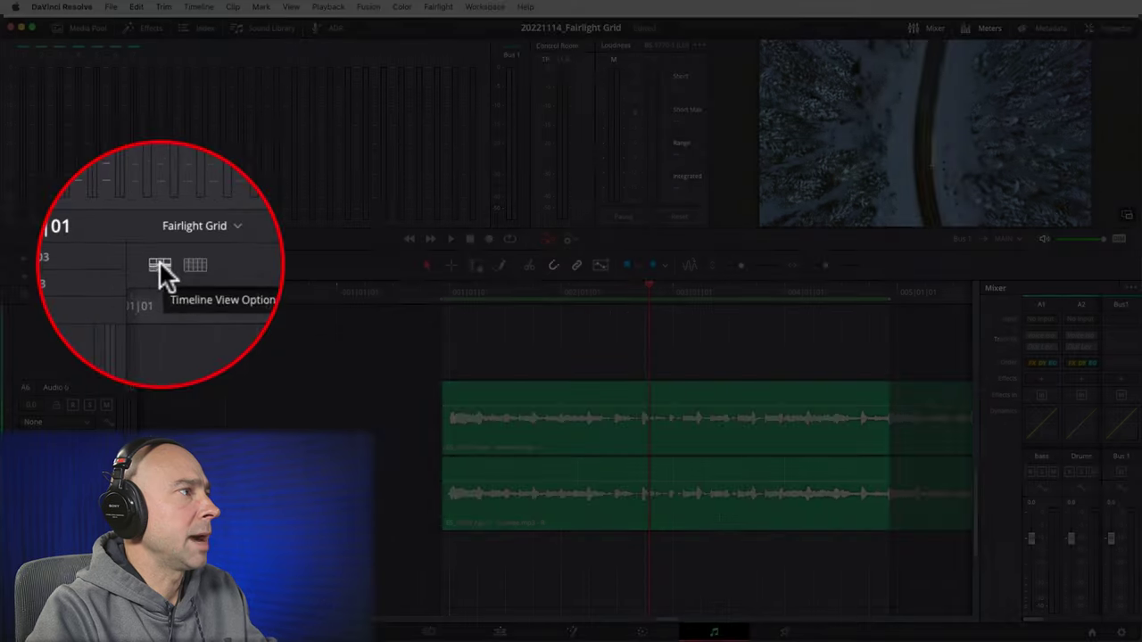
Step: Turn on the video tracks in the timeline view and reduce the audio track height
left_click(160, 266)
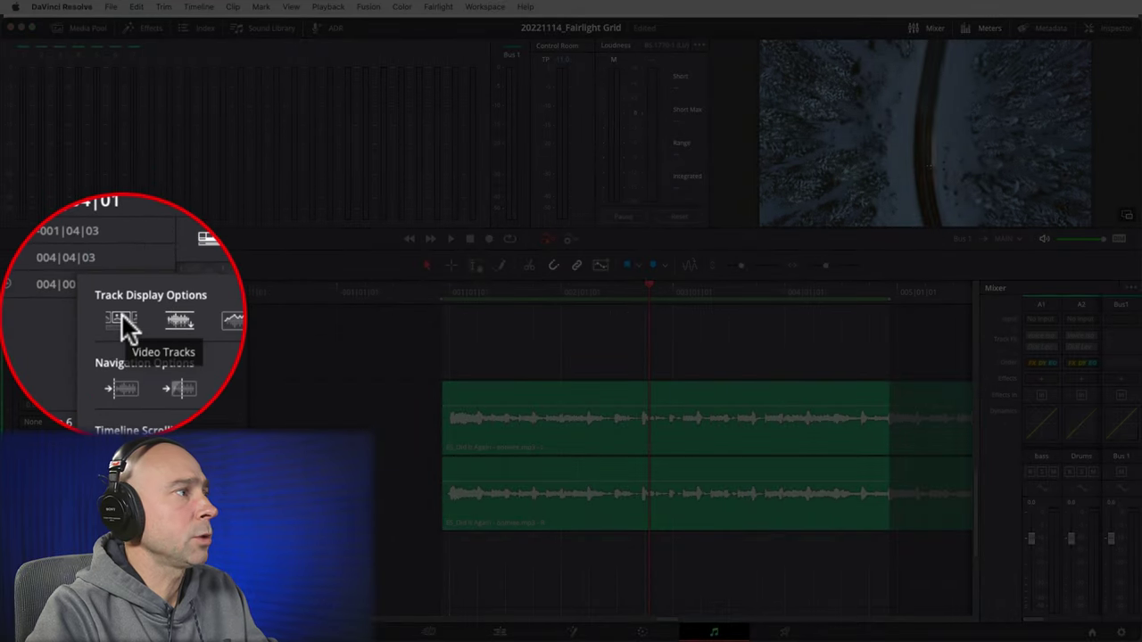
left_click(101, 318)
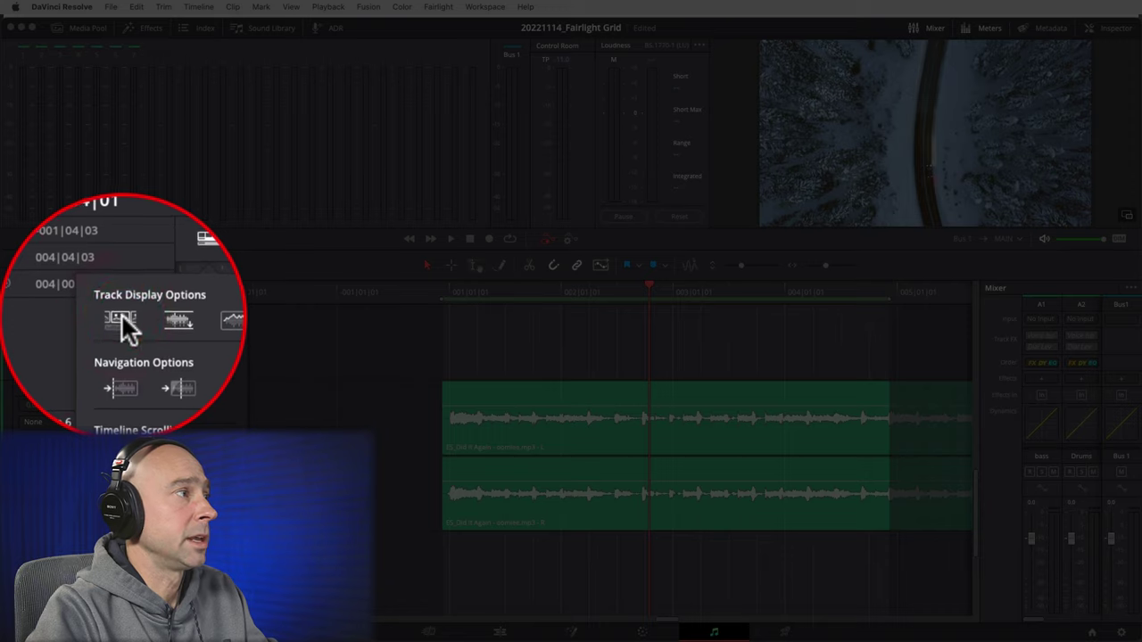
left_click(330, 385)
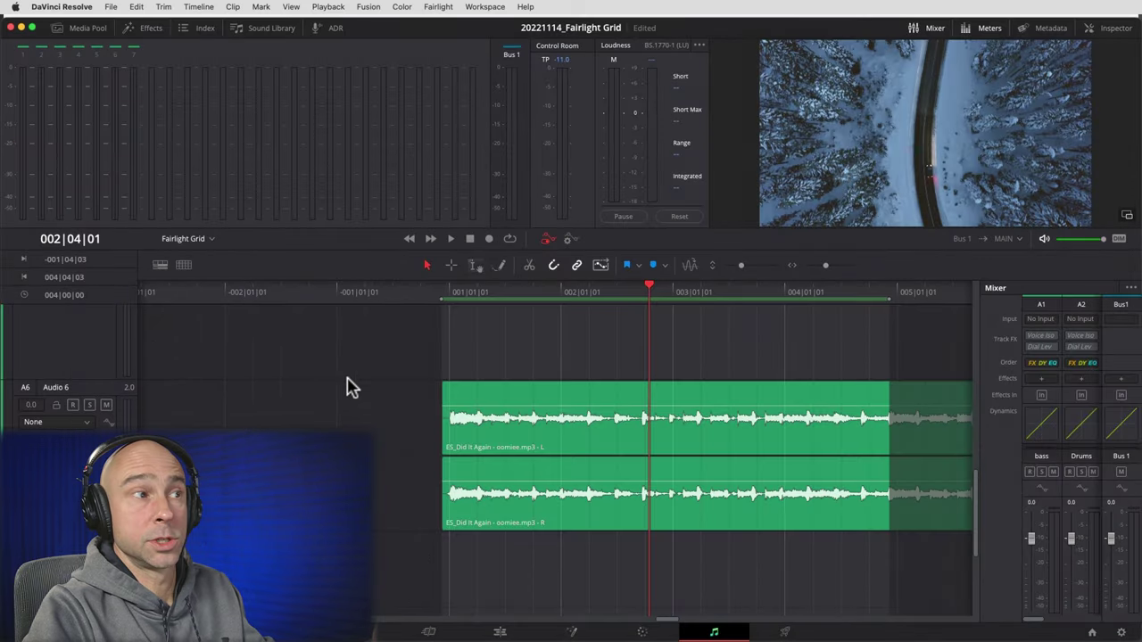
left_click_drag(738, 266, 730, 266)
scroll(526, 495, "up", 3)
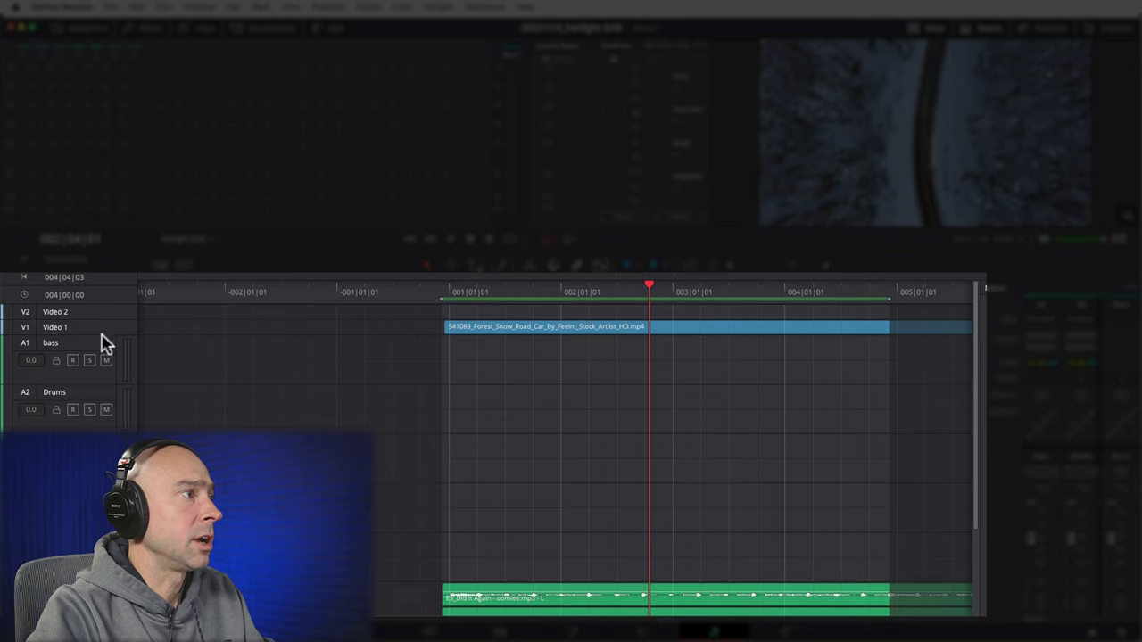
Step: Place the playhead at 001|01|01 and clear the in and out points
left_click(448, 298)
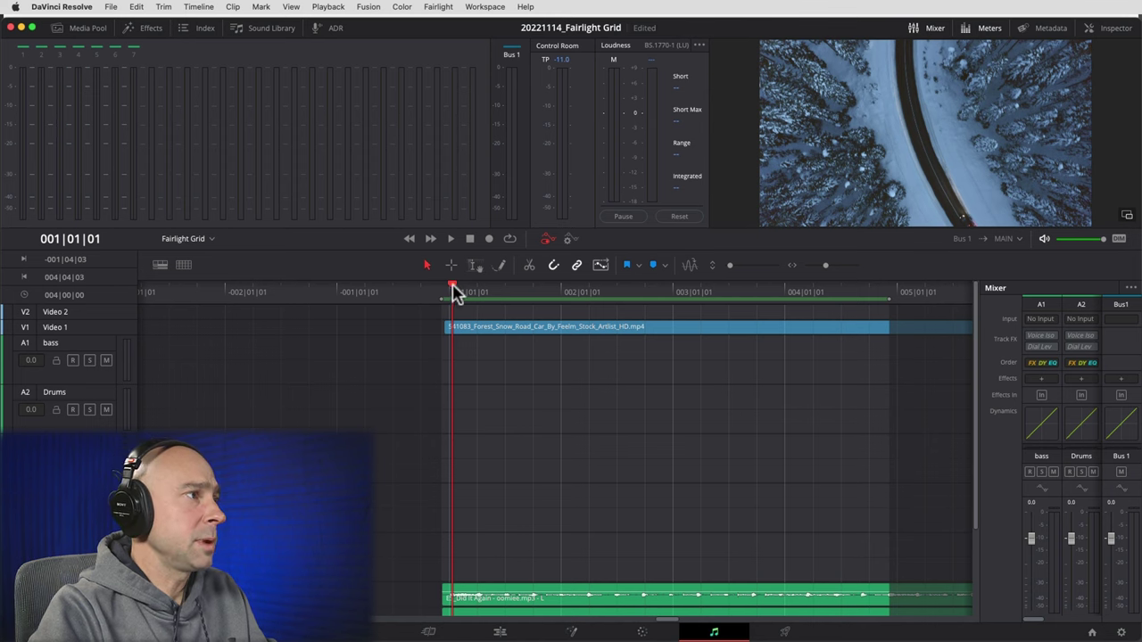
left_click(261, 7)
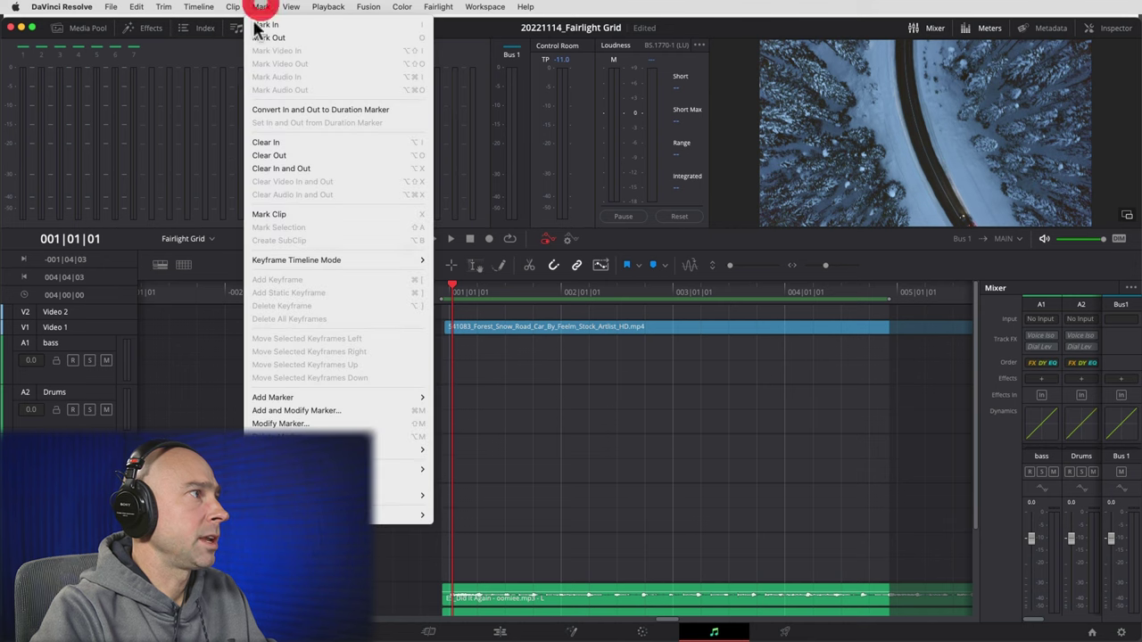
left_click(276, 168)
Step: Move the playhead along the note grid from 001|01|01 through 001|02|01 to 001|03|01
left_click(829, 265)
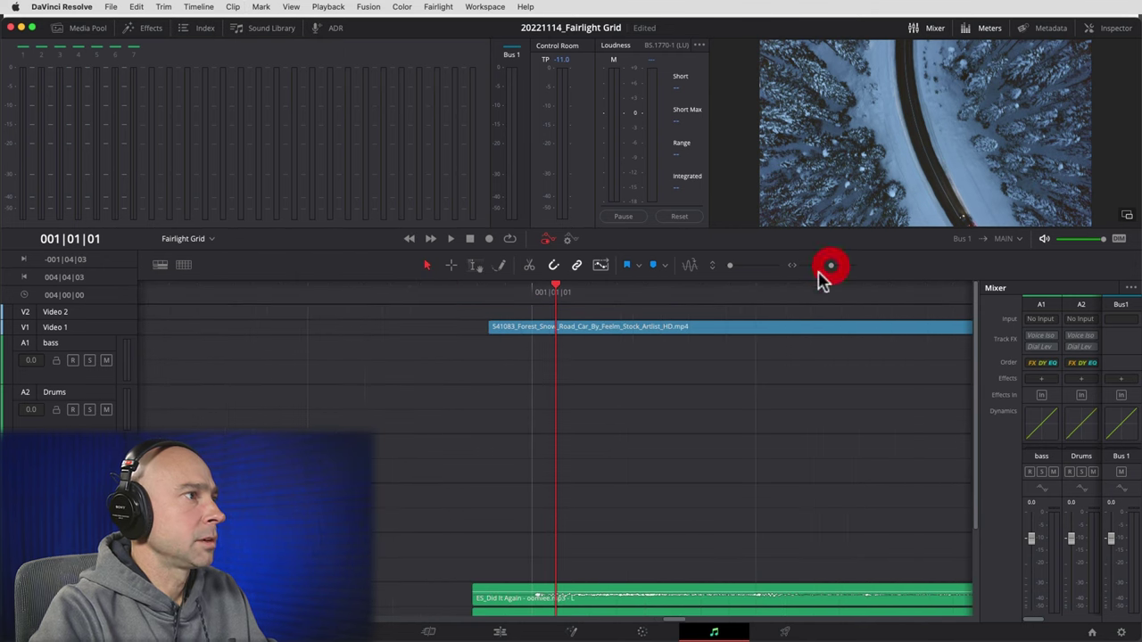
left_click(532, 291)
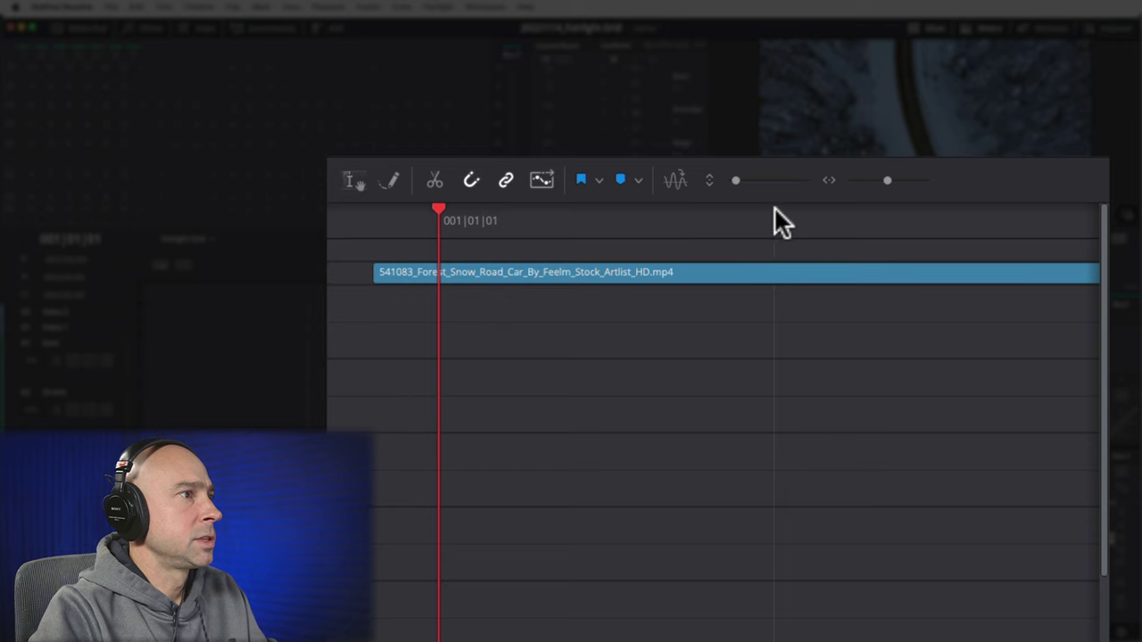
left_click(773, 206)
left_click(829, 180)
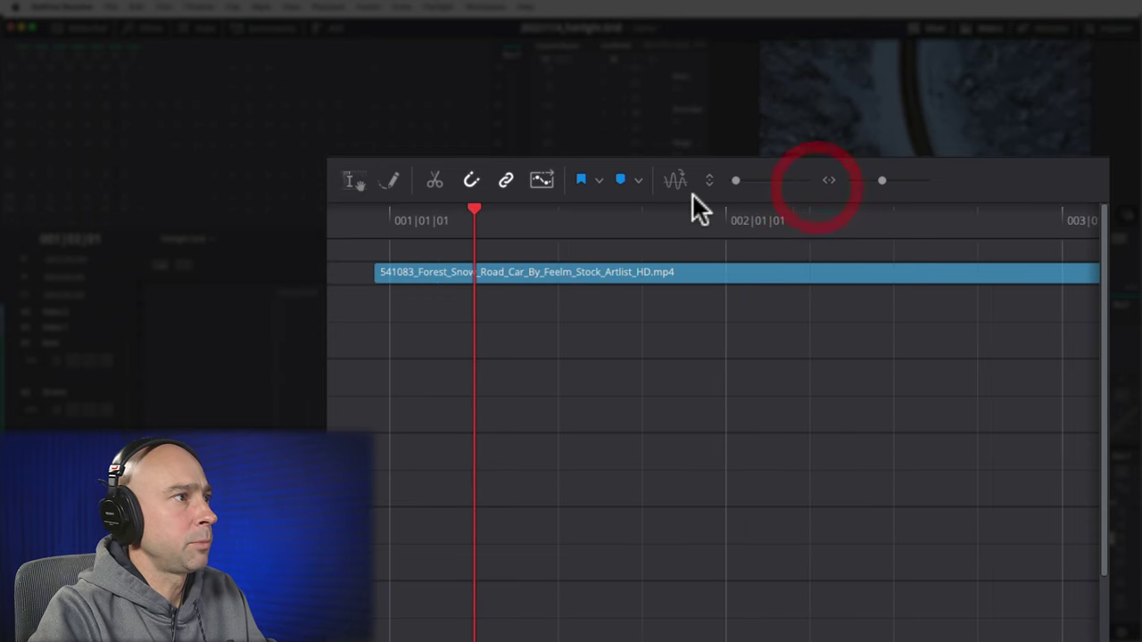
left_click(557, 209)
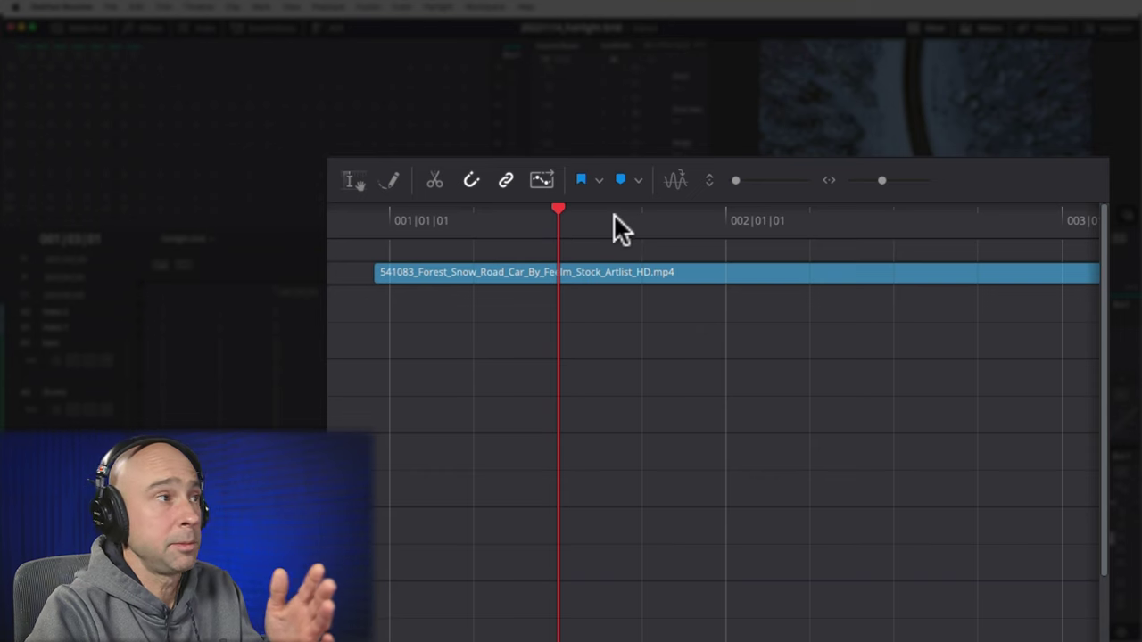
Step: Scrub the playhead around the beat at 001|03|01 to test grid snapping, and bring it back to 001|02|01
left_click_drag(640, 212, 592, 210)
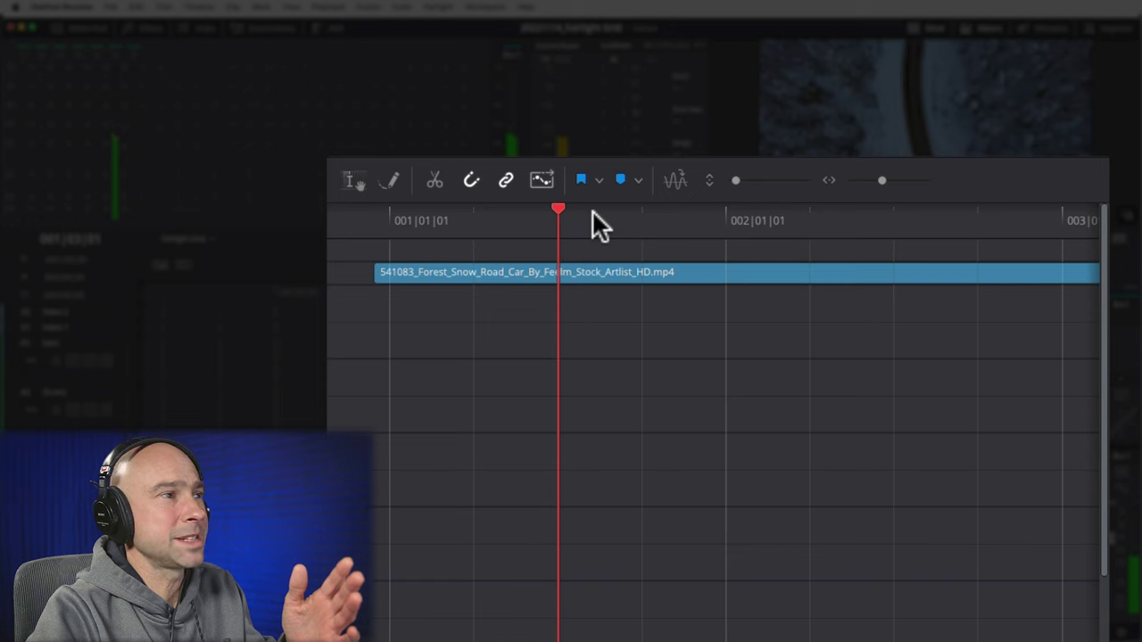
left_click(556, 202)
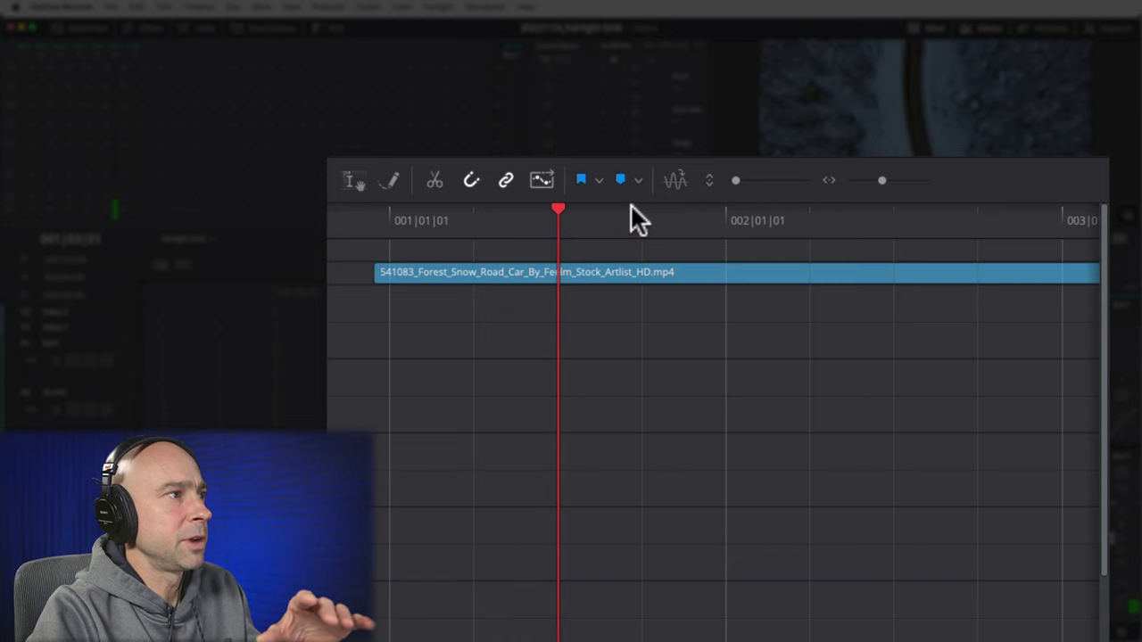
left_click(610, 230)
left_click(532, 227)
left_click(474, 223)
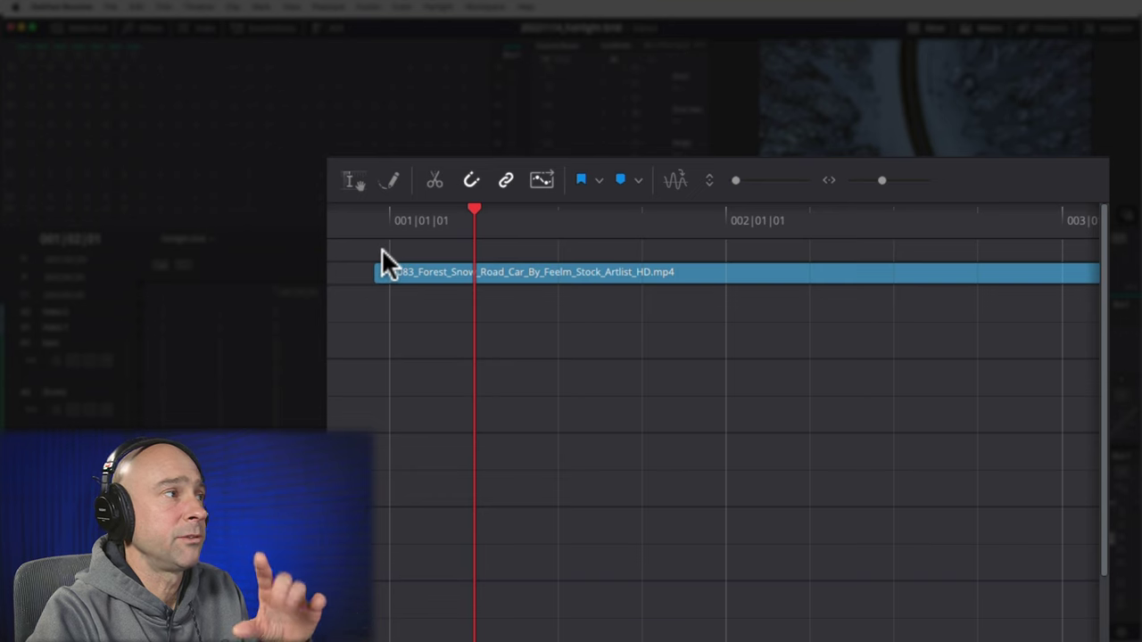
Step: Step the playhead from 001|01|01 beat by beat to 001|03|01 and select the forest road clip on Video 1
left_click(393, 272)
left_click(389, 227)
left_click(473, 223)
left_click(558, 228)
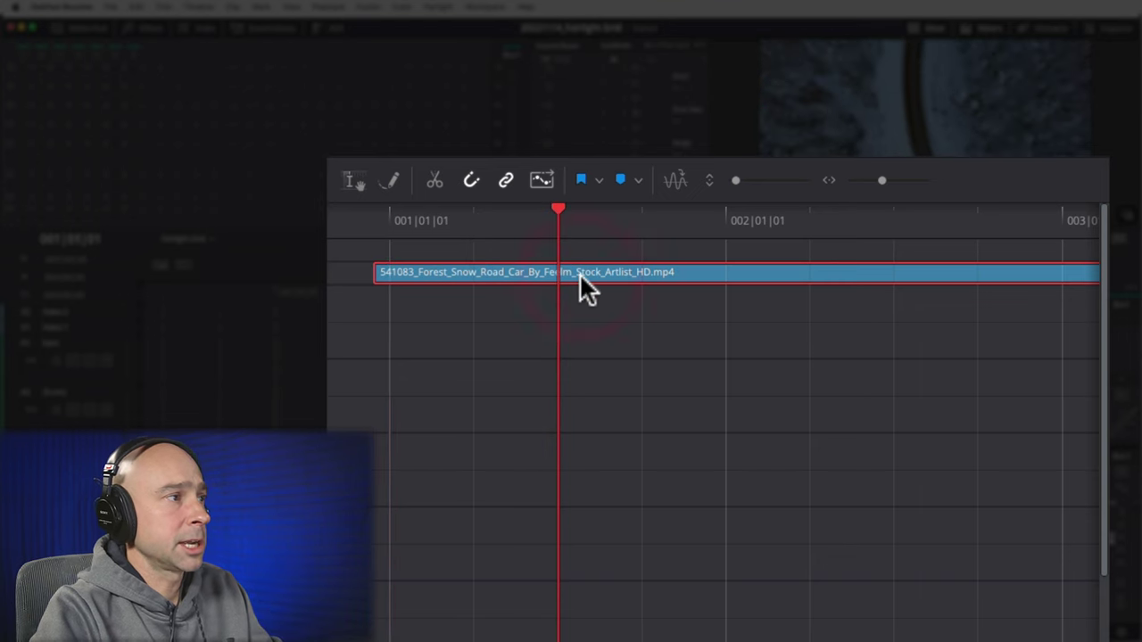